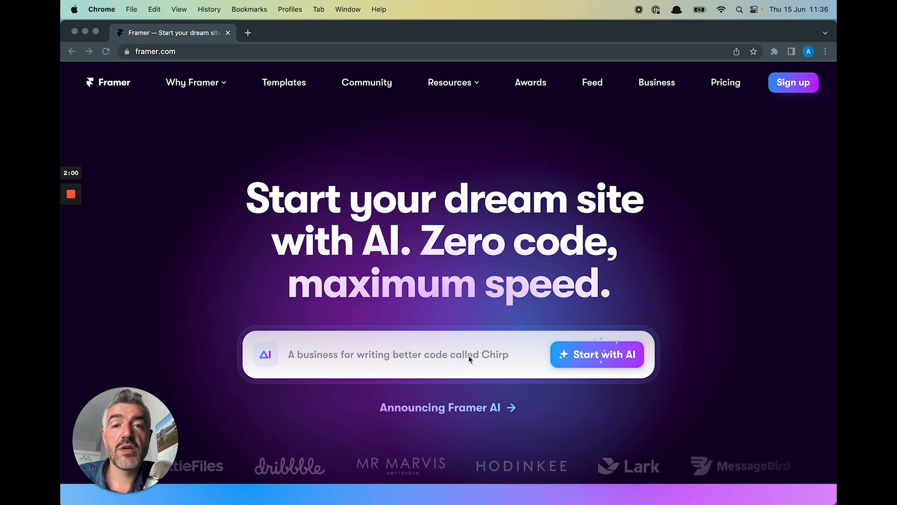
Generate a site with AI from the prompt "Simple single page site, for a app, that has 3 monthly plans, add a pricing table for these plans".
click(421, 354)
text(Simple single page )
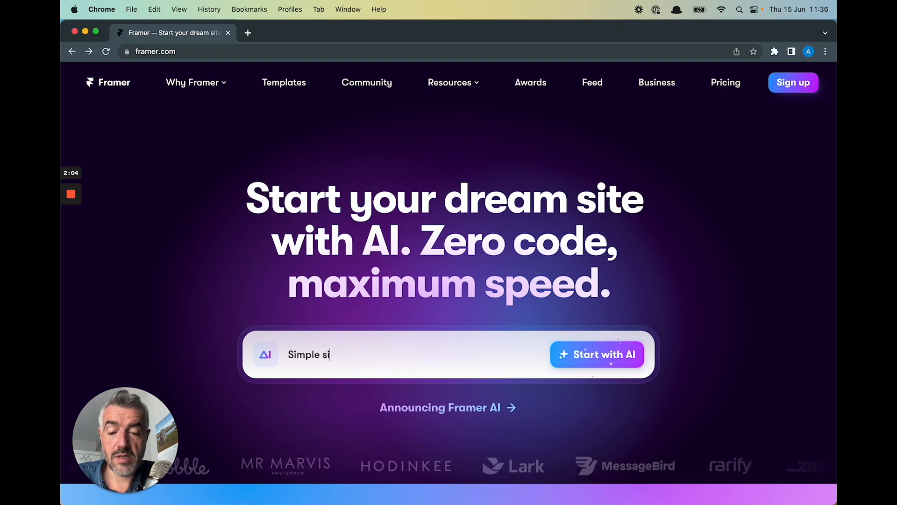
text(sit)
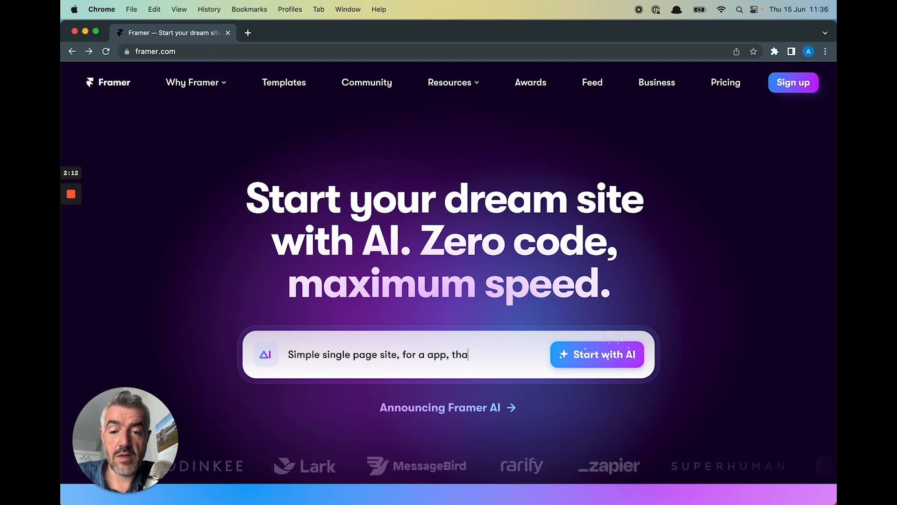
text(t has 3 )
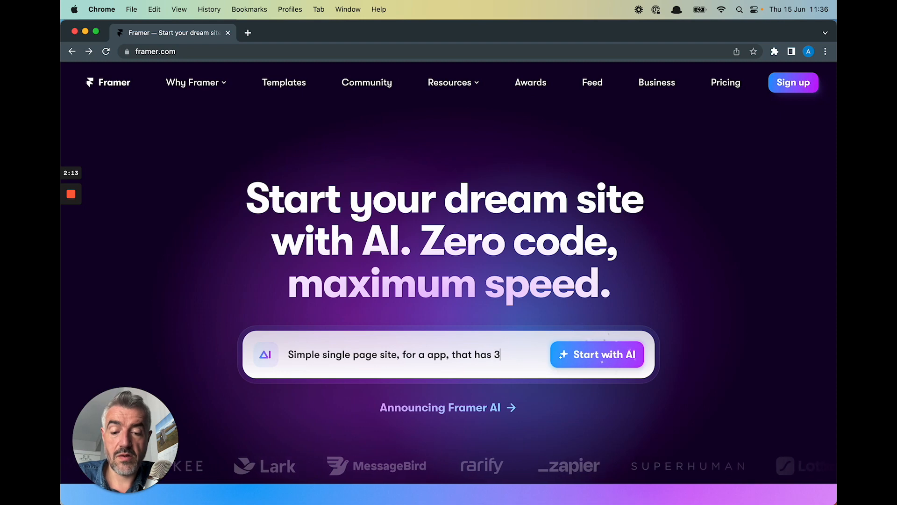
text(monthly plans, add a pricing table for these plans)
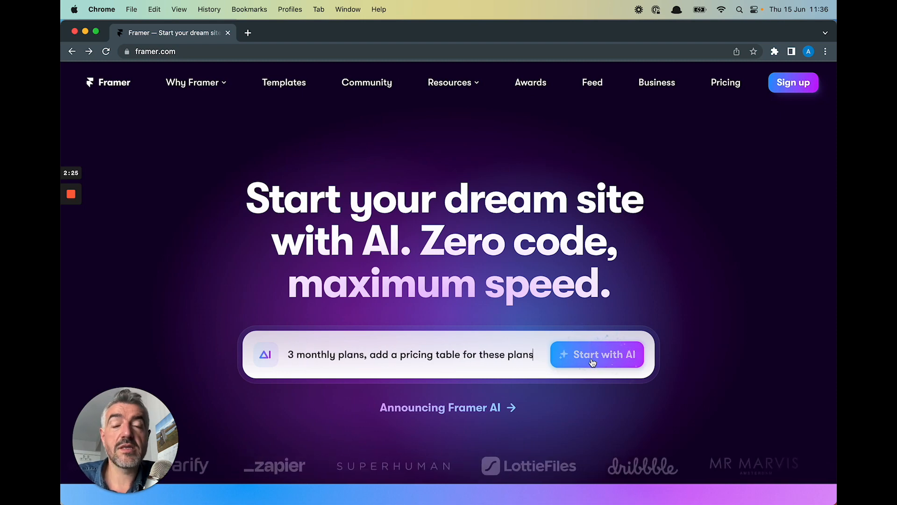
click(592, 355)
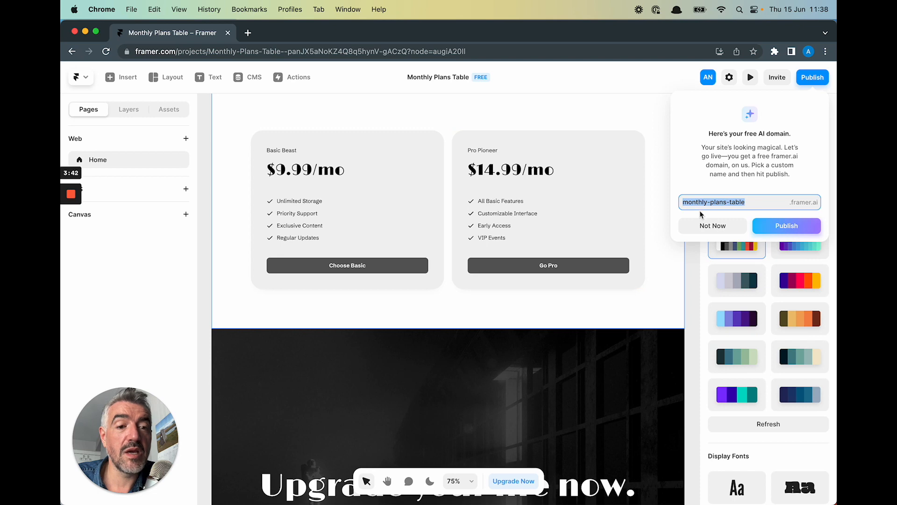
Publish the site to the free domain monthly-plans-table.framer.ai and review the pricing plans on the live page.
click(760, 232)
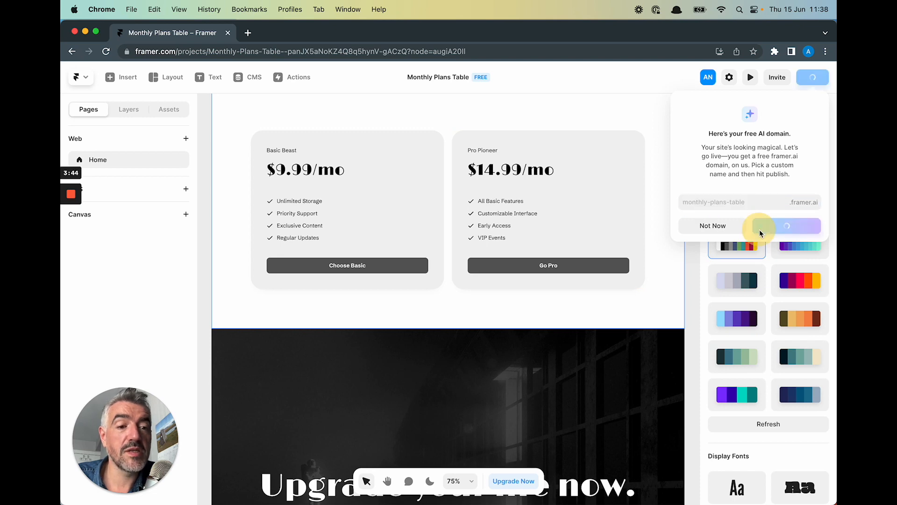
click(733, 146)
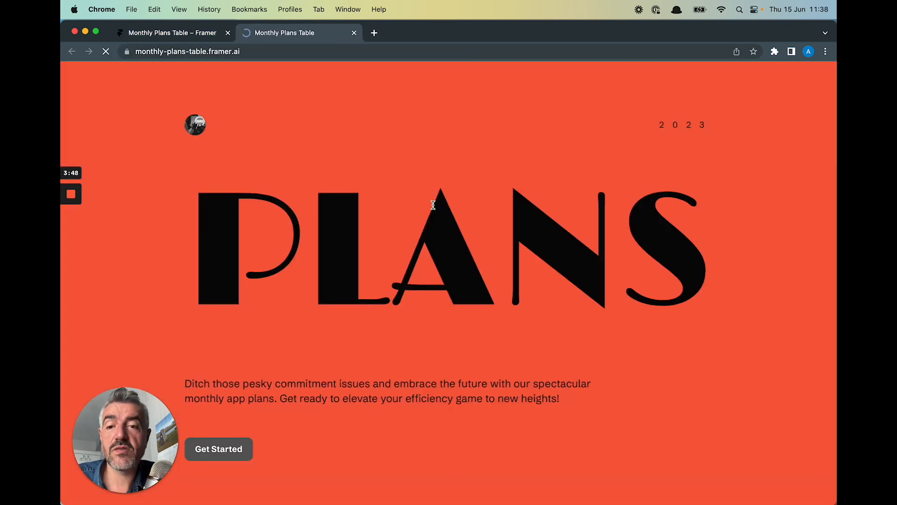
scroll(434, 209, down, 5)
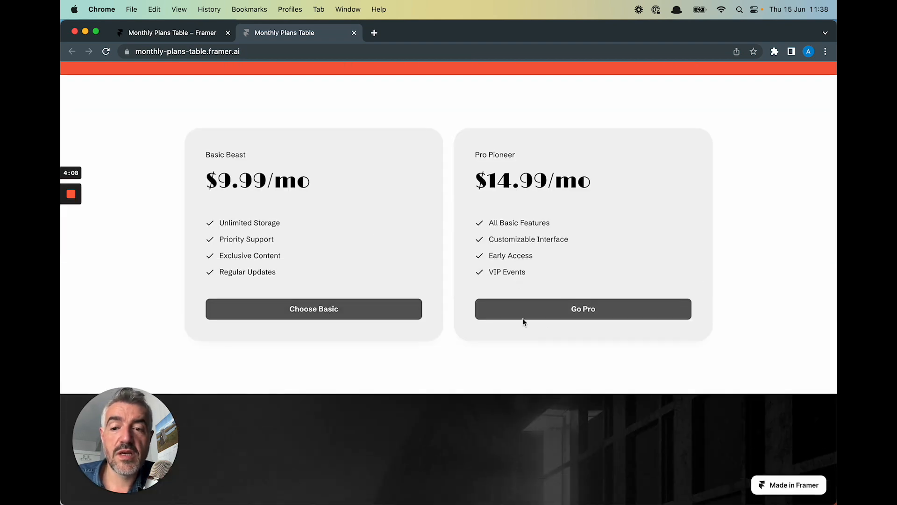
scroll(524, 321, down, 1)
click(365, 306)
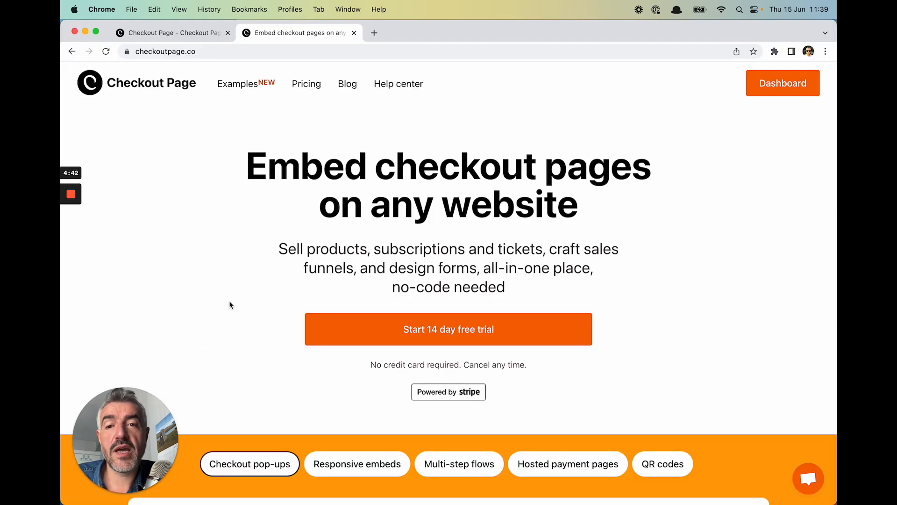
Search the Checkout Page help center for "Framer" and open the article on adding Checkout Page to Framer.
click(384, 84)
click(338, 221)
text(Framer)
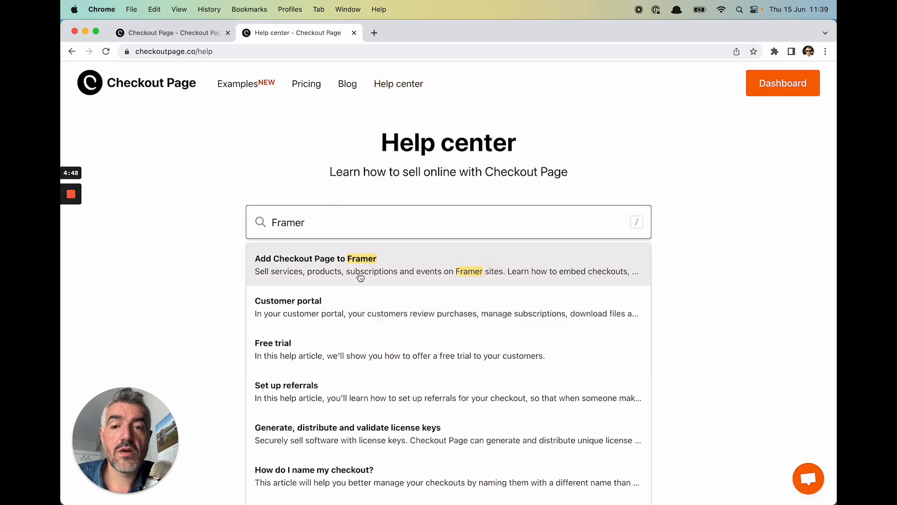
click(360, 274)
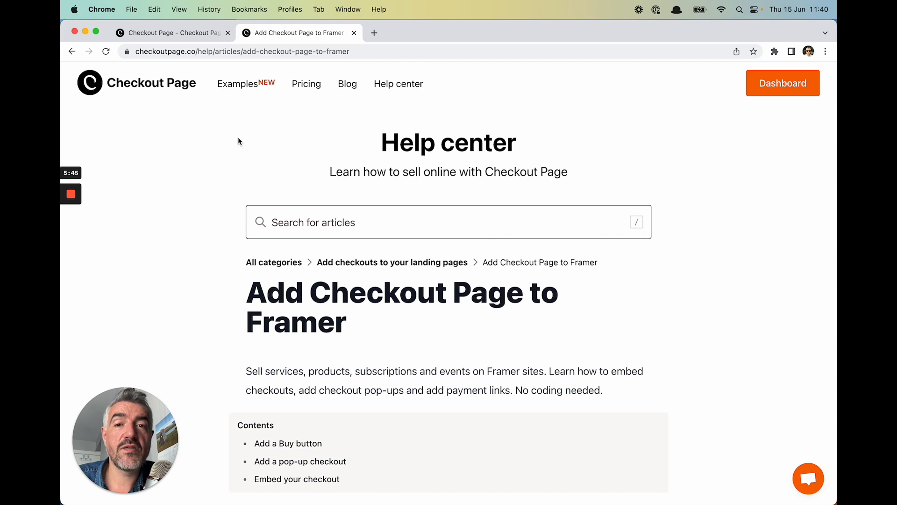
Create a Checkout Page checkout for the product Basic Beast as a monthly subscription priced at 9.99 USD.
click(181, 34)
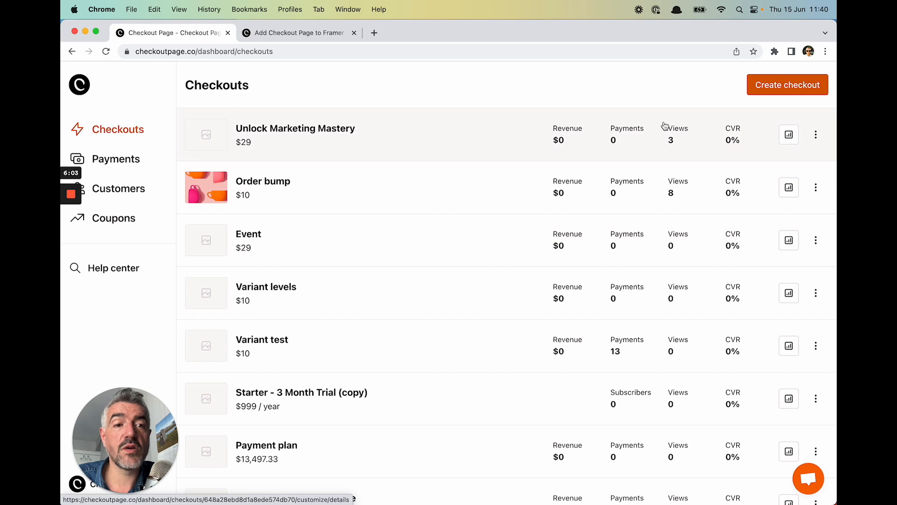
click(753, 88)
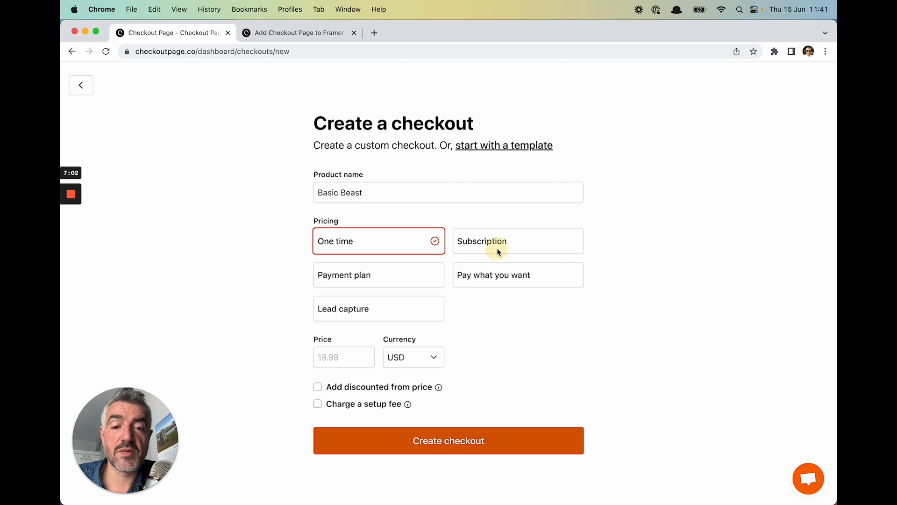
click(498, 252)
click(363, 362)
text(9.99)
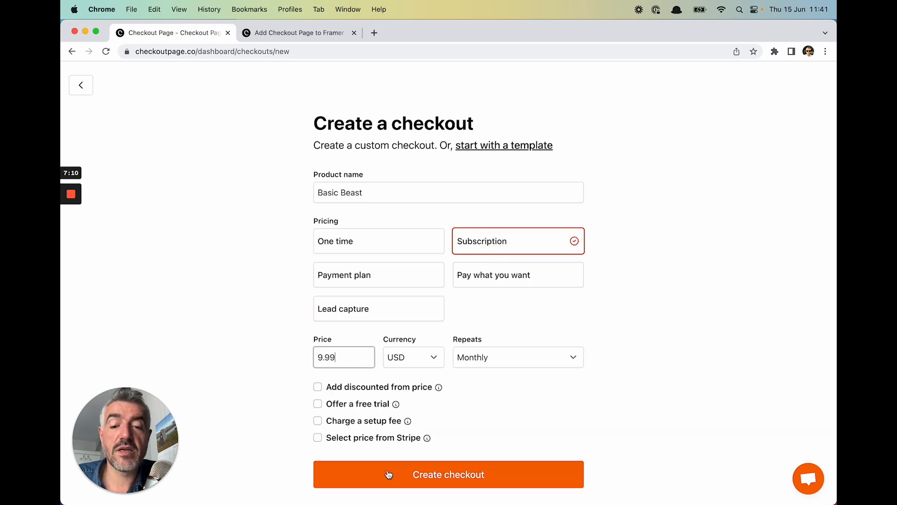
click(387, 474)
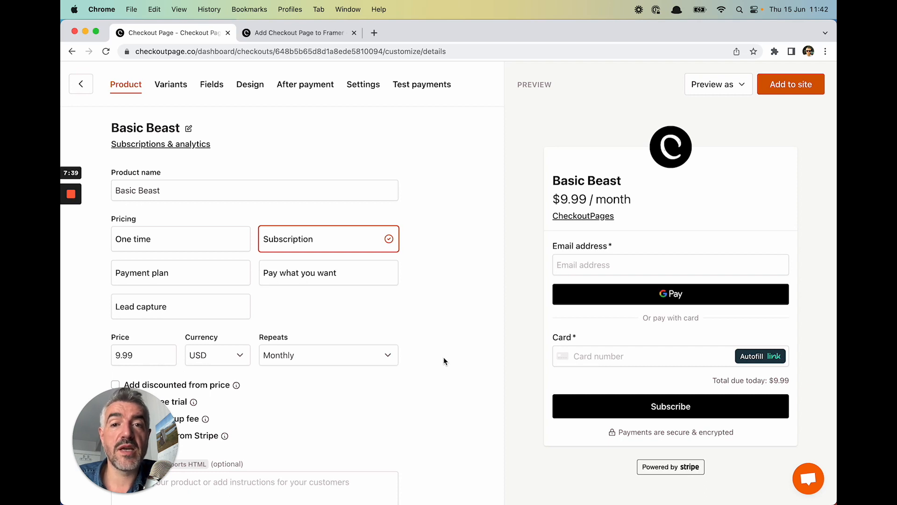
Add a custom text field to the Basic Beast checkout with the label and placeholder "Name".
click(212, 85)
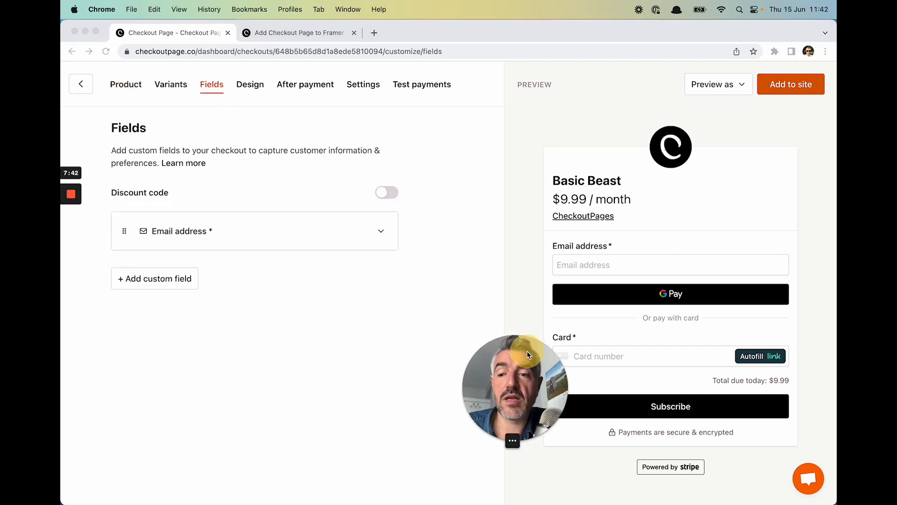
click(171, 278)
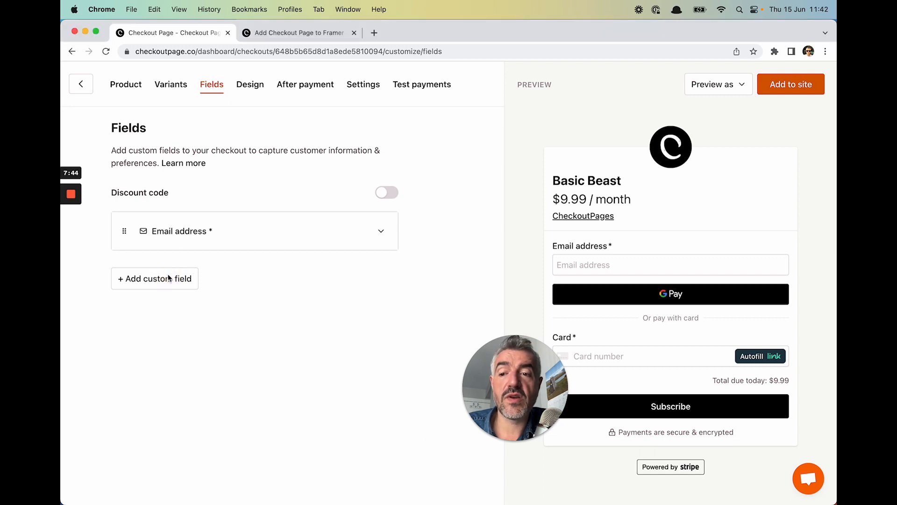
click(169, 278)
click(150, 362)
text(N)
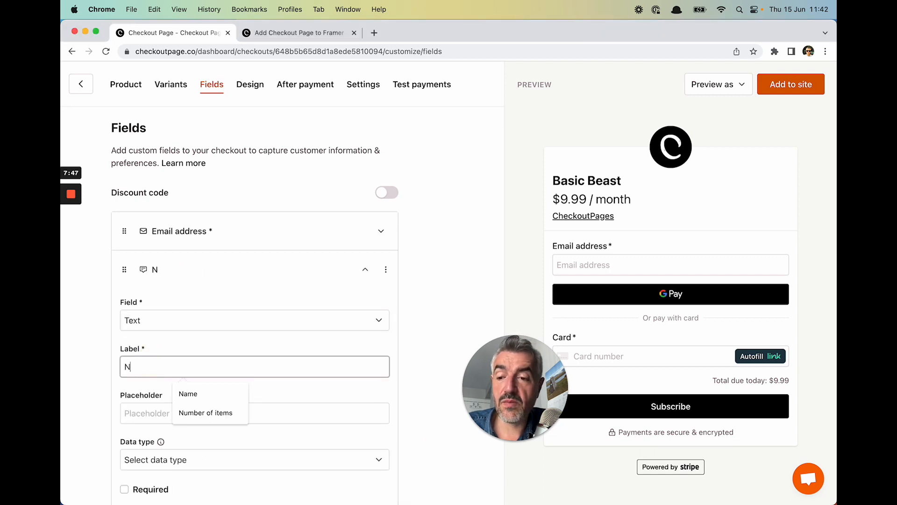
text(ame)
click(152, 410)
text(Name)
Save the Name field as required with the data type Customer name, and move it above Email address.
scroll(152, 333, down, 3)
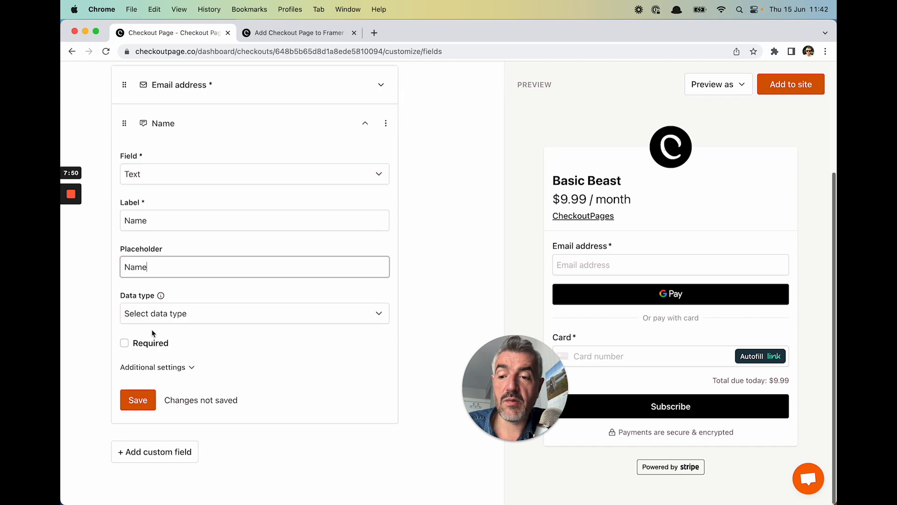
click(153, 317)
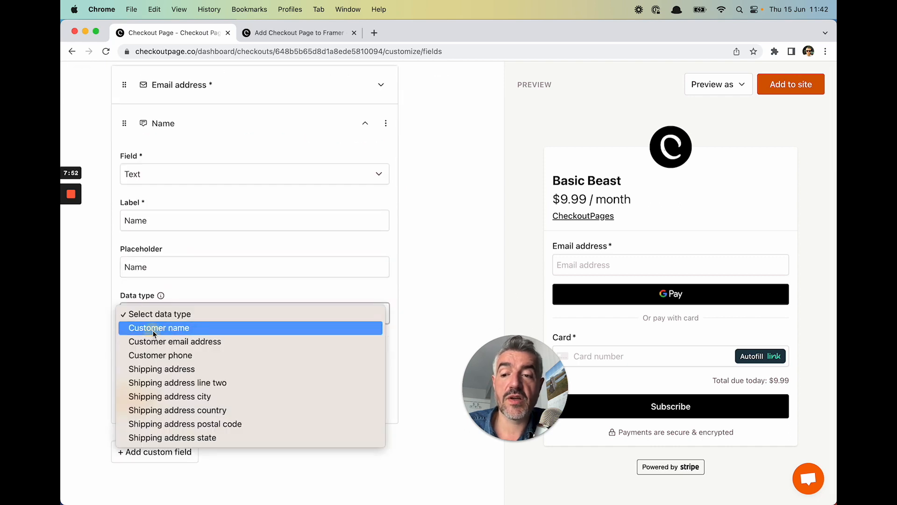
click(152, 330)
click(151, 343)
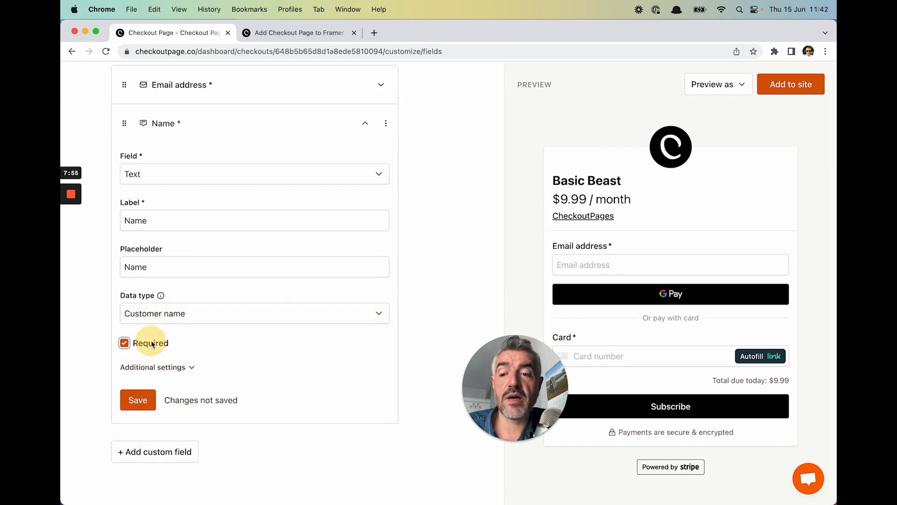
click(138, 400)
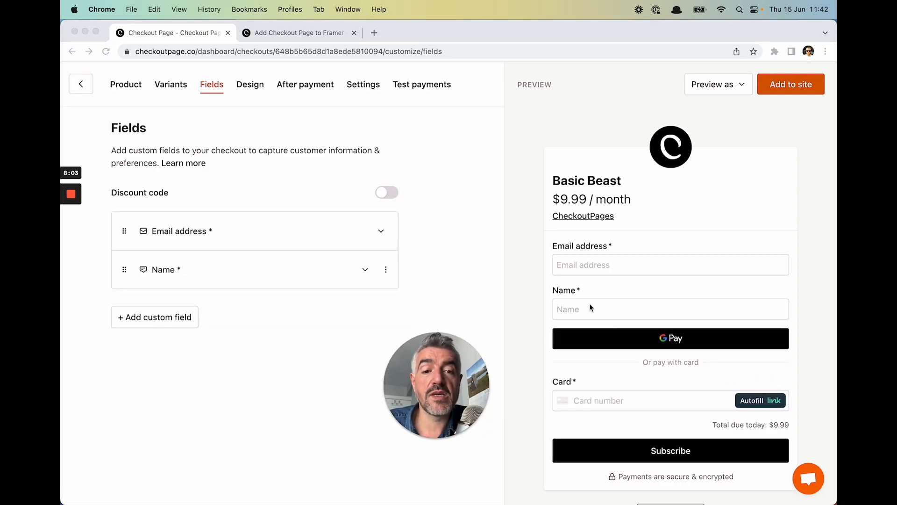
click(125, 271)
drag(125, 270, 120, 234)
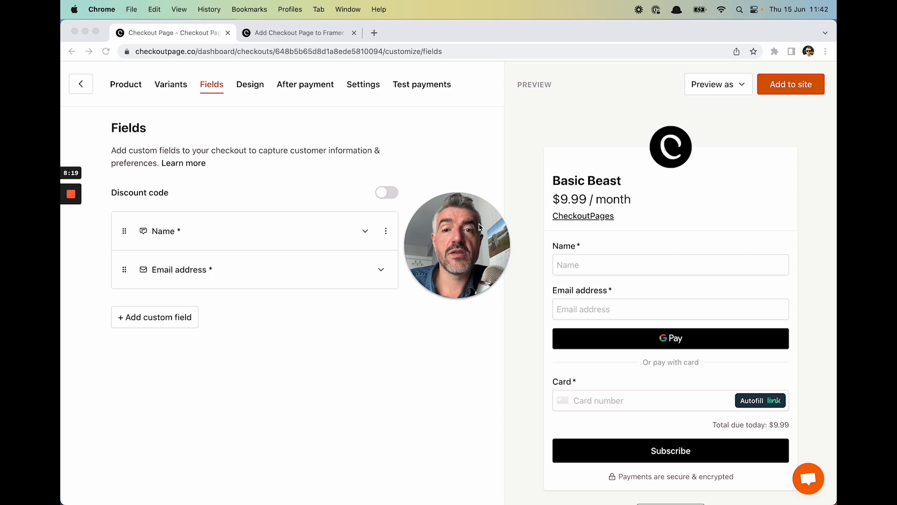
Hide the logo and business name in the checkout design and center the product text.
click(250, 84)
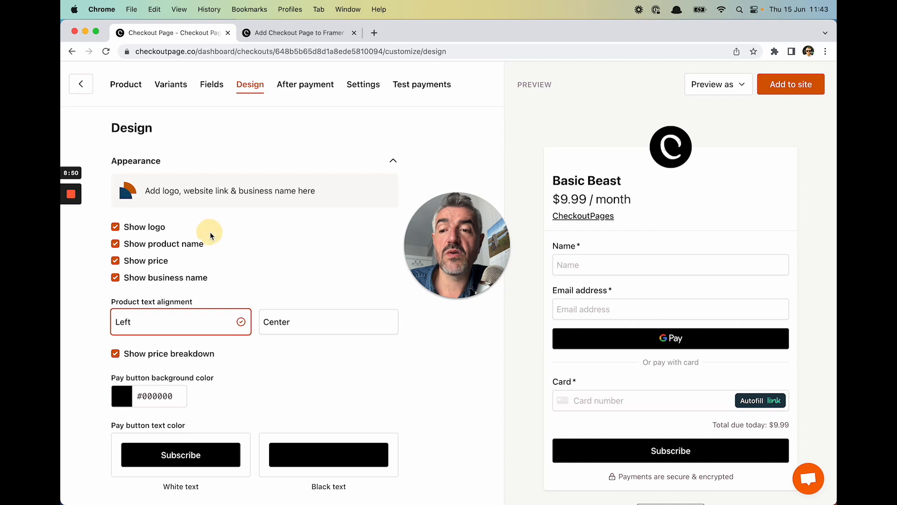
click(140, 227)
click(140, 278)
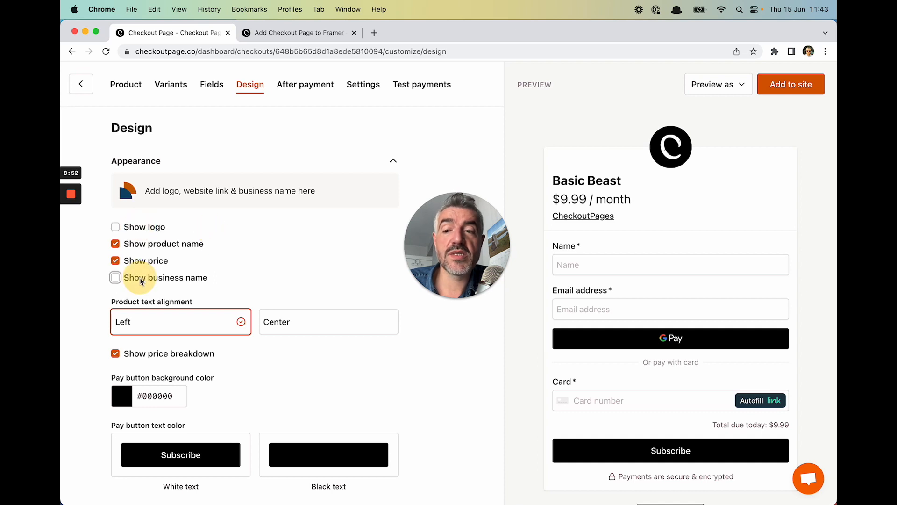
click(296, 321)
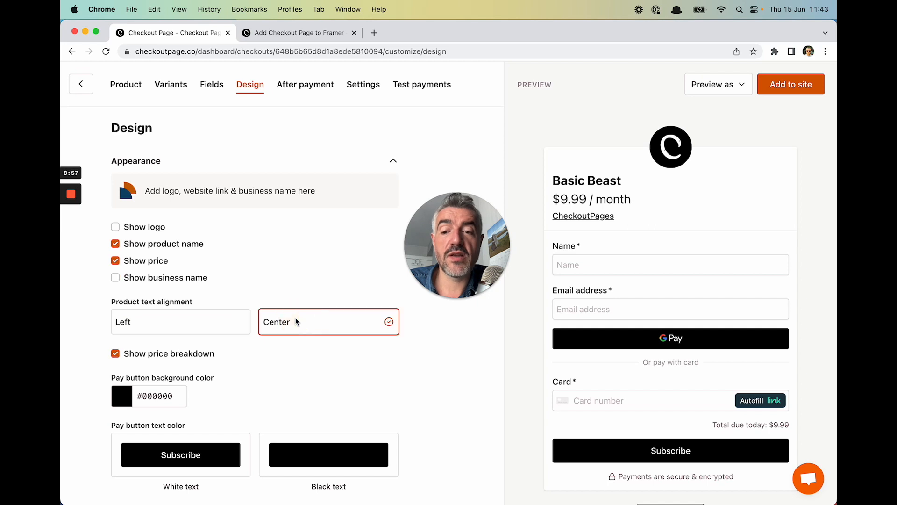
Set the pay button background color to #d54e23 with white text and save the checkout design.
scroll(295, 320, down, 2)
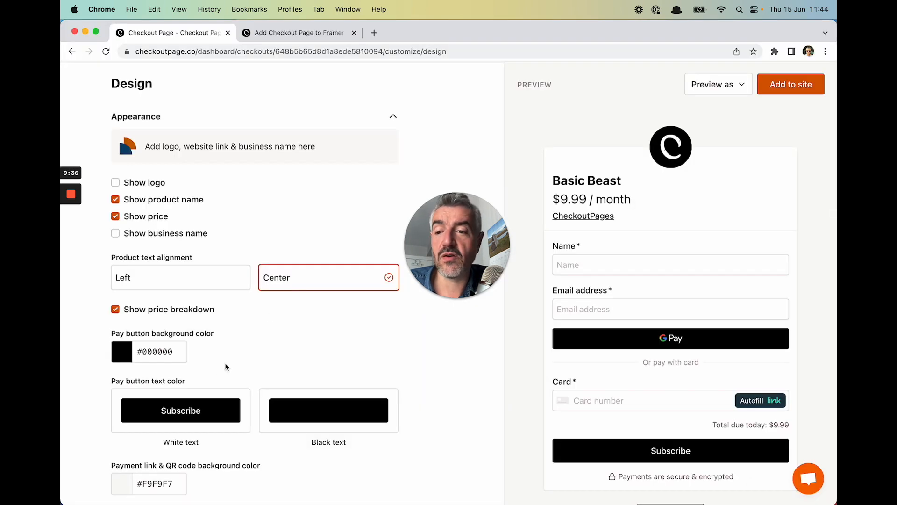
click(121, 352)
click(117, 464)
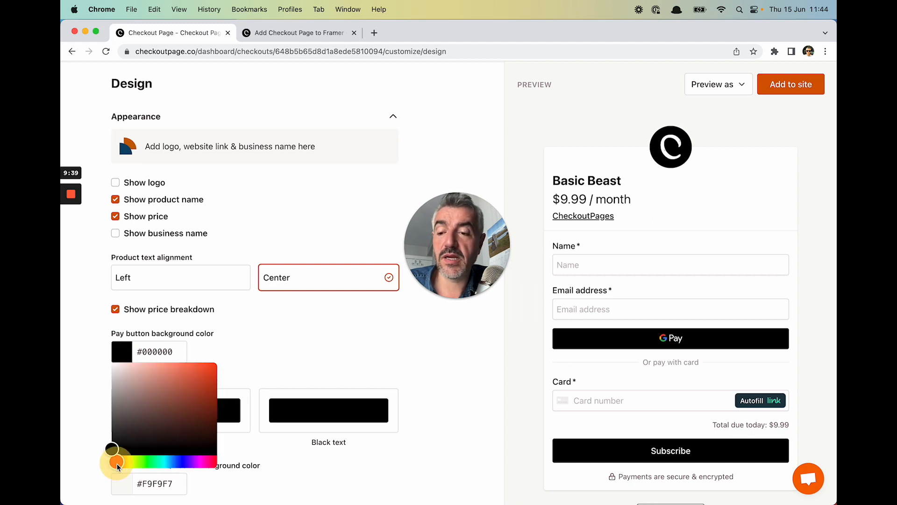
click(206, 385)
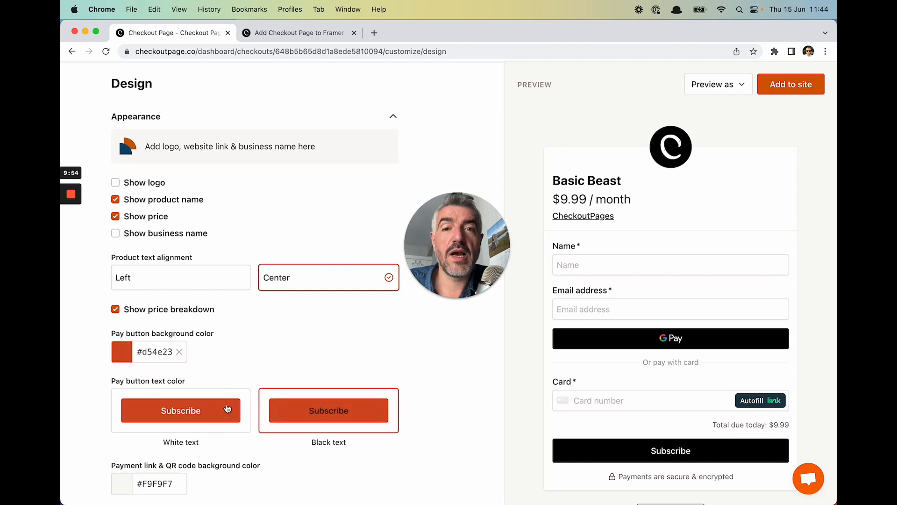
click(228, 408)
scroll(227, 408, down, 5)
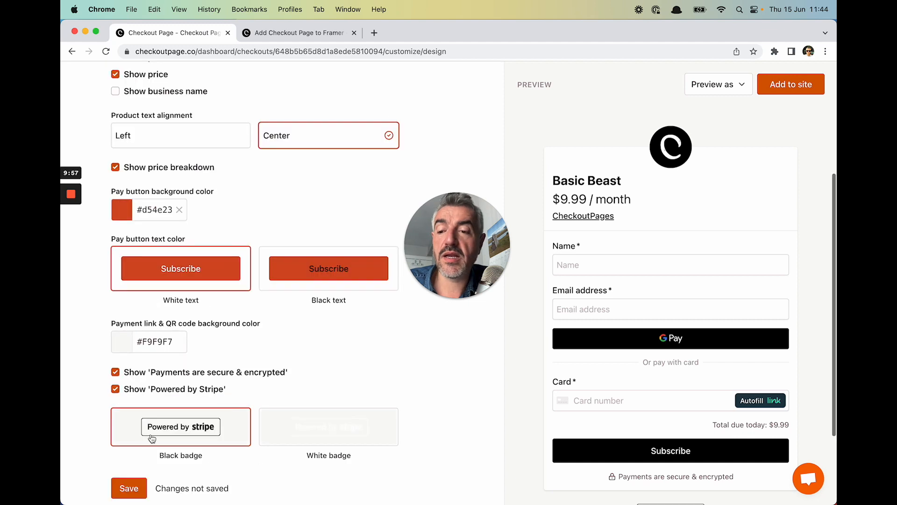
click(135, 488)
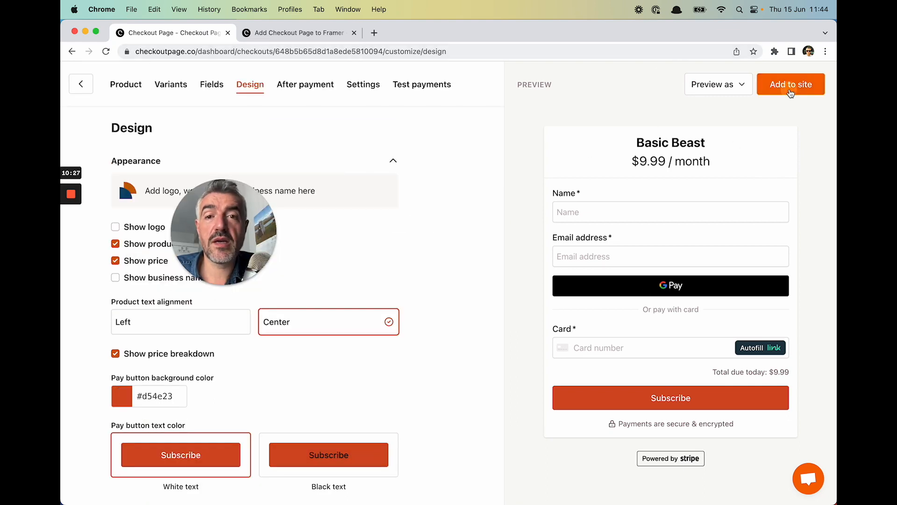
Open the Basic Beast checkout's payment link to view the hosted page.
click(791, 94)
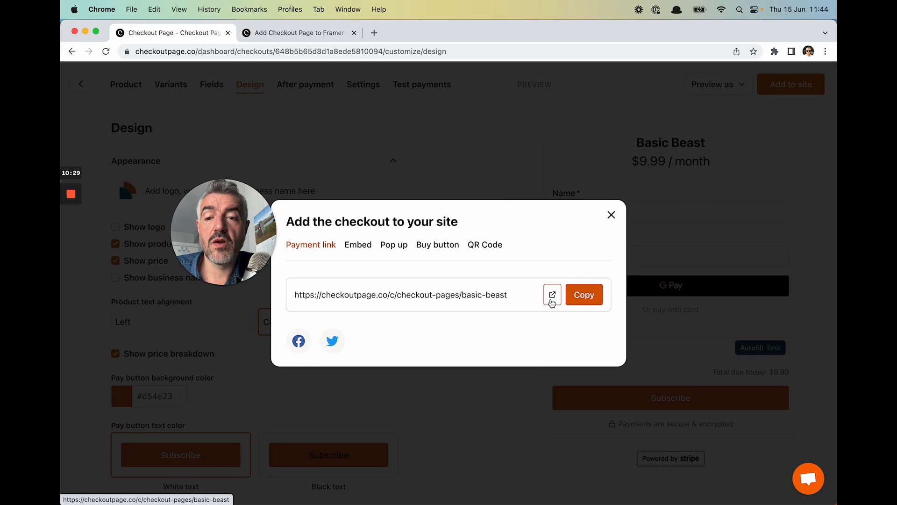
click(550, 301)
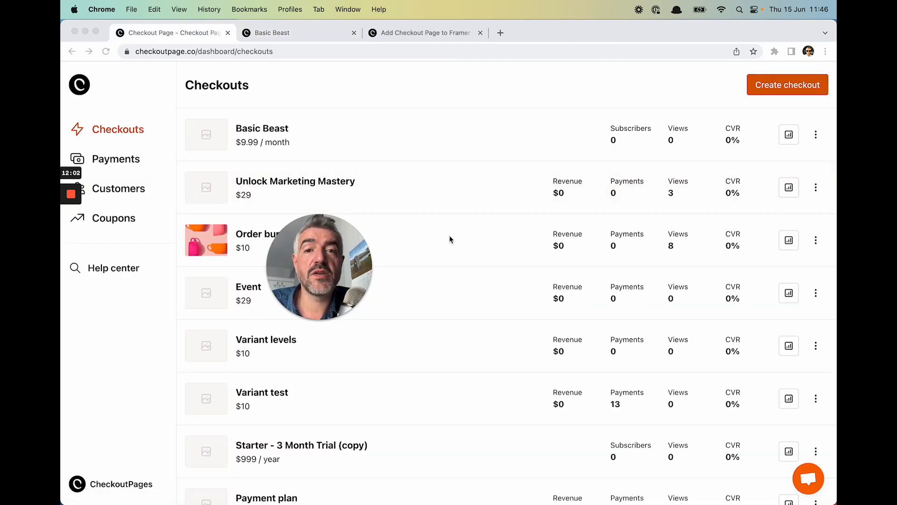
Duplicate the Basic Beast checkout, using Pro Pioneer as both the checkout name and the product name.
click(529, 132)
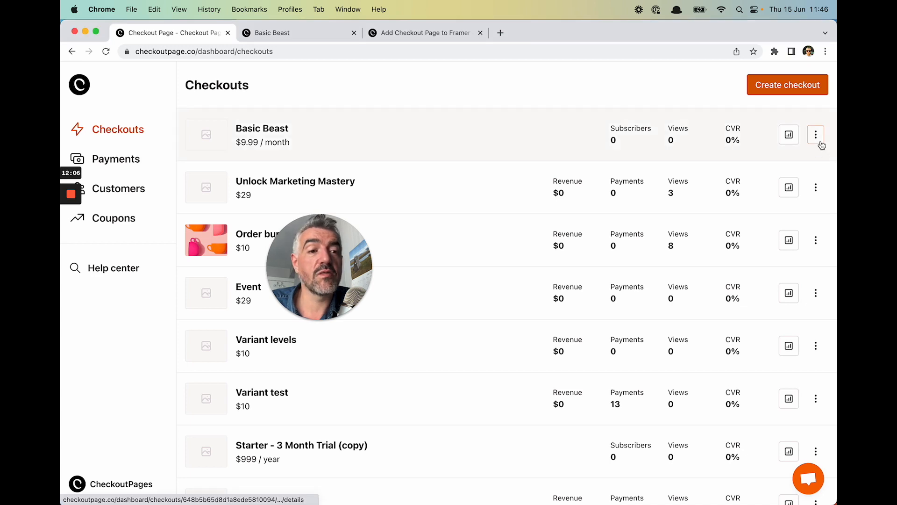
click(817, 136)
click(787, 224)
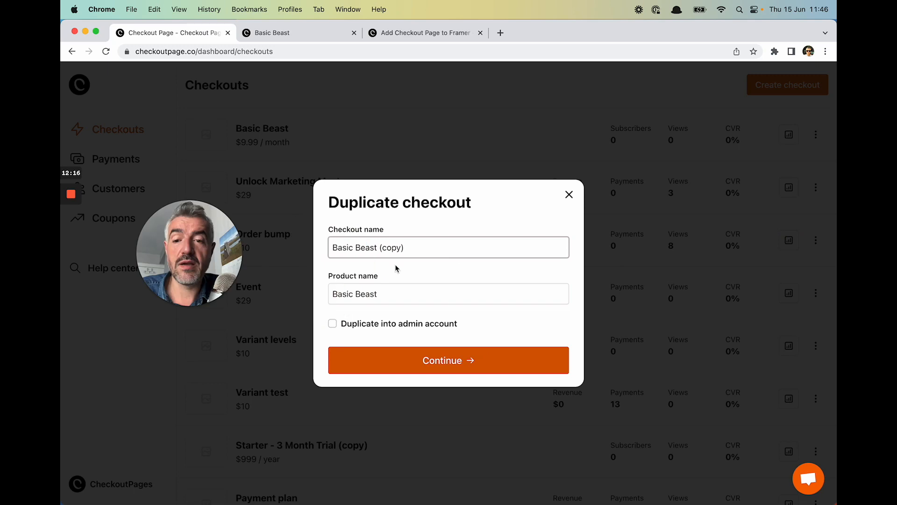
key(super+a)
text(Pro)
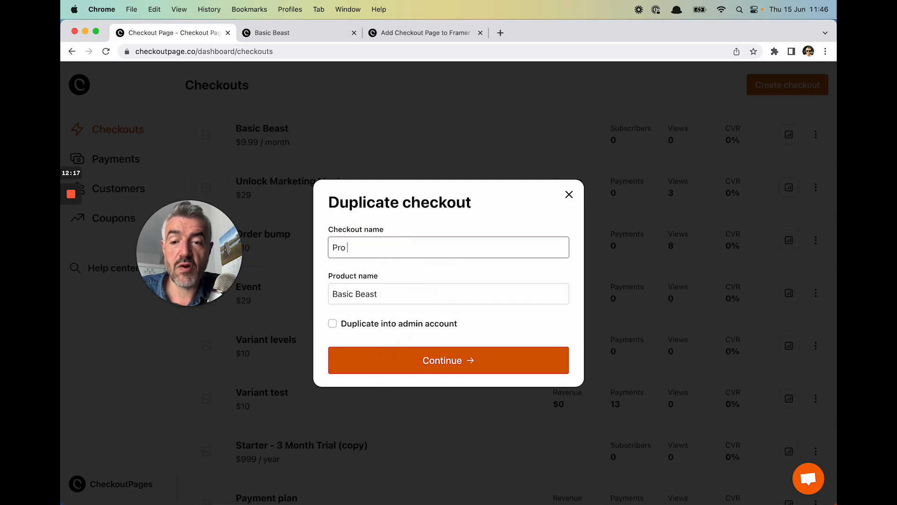
text( Pioneer)
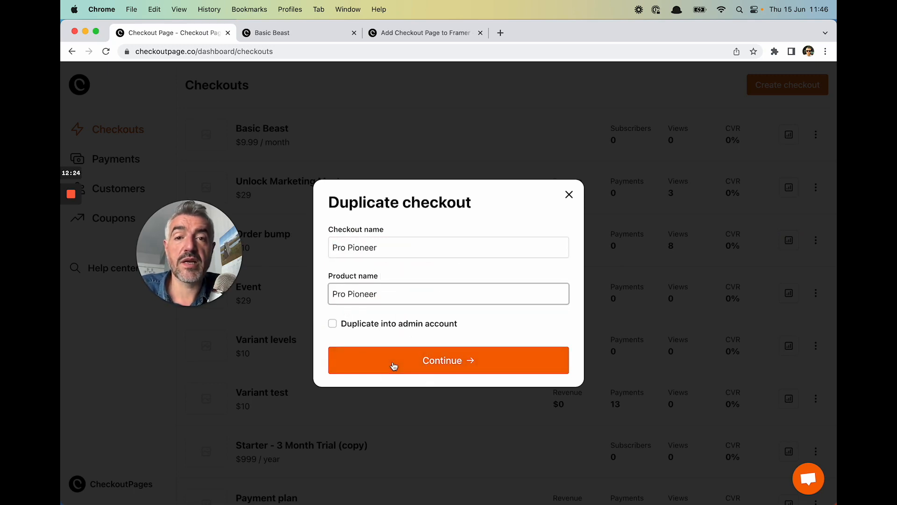
click(395, 364)
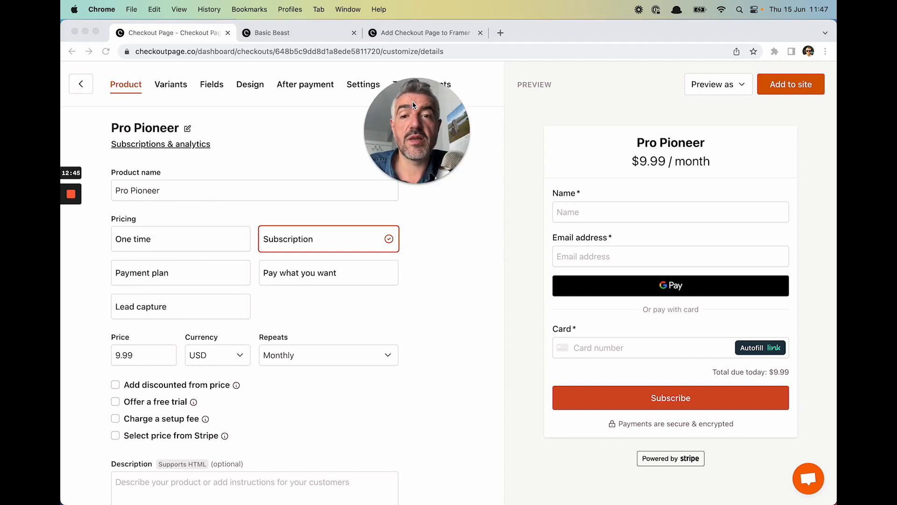
Set the Pro Pioneer subscription price to 14.99 USD and save the checkout.
click(164, 357)
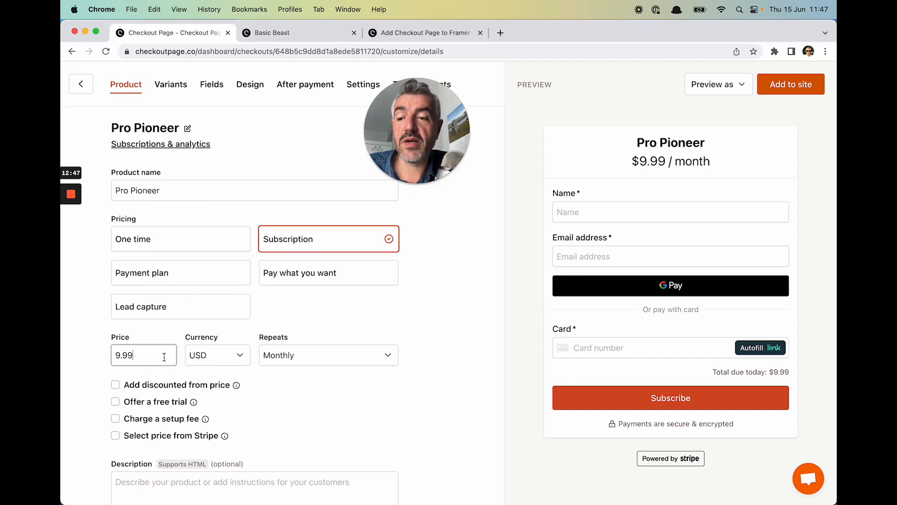
key(BackSpace)
key(BackSpace)
key(BackSpace)
key(BackSpace)
text(1)
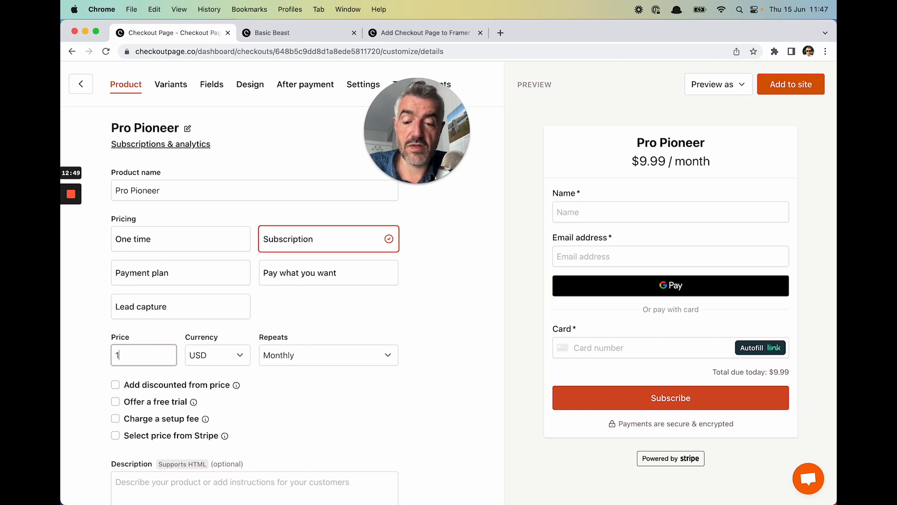
text(4.99)
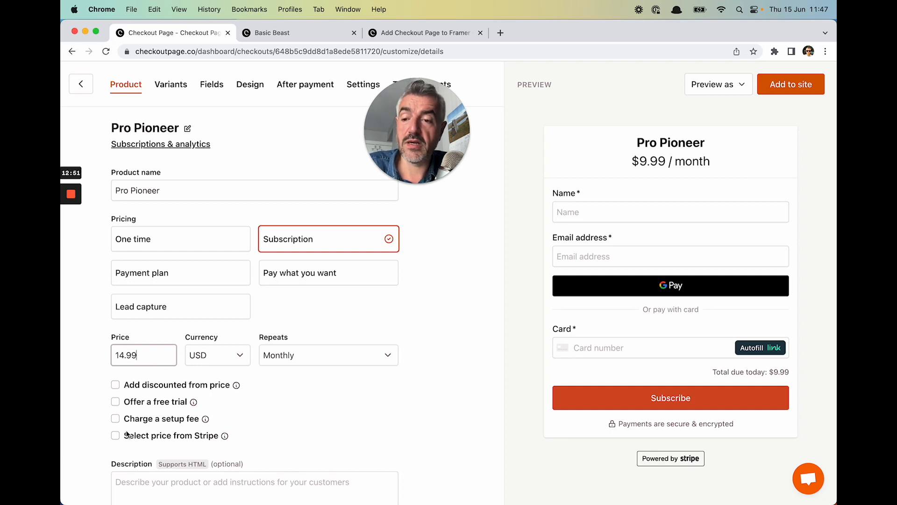
scroll(130, 427, down, 3)
click(129, 449)
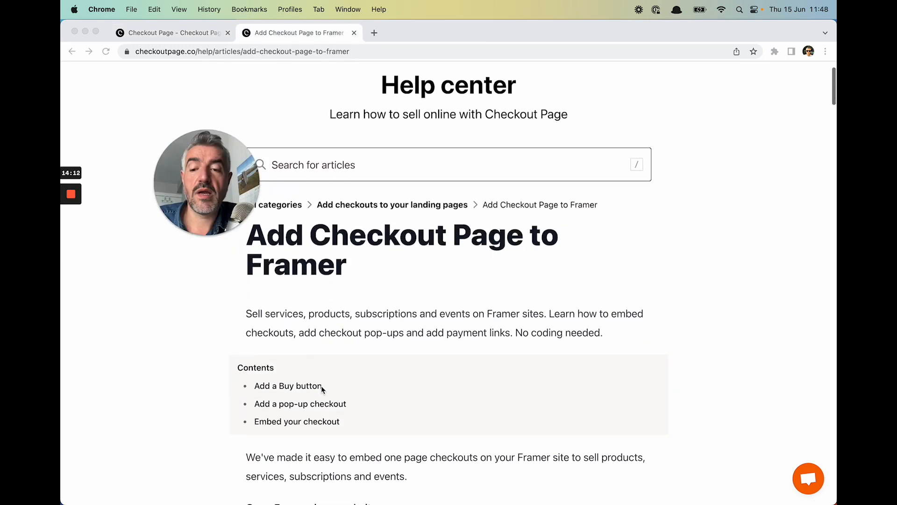
Open the pop-up checkout section of the Framer help article and read the code override instructions.
scroll(321, 389, down, 1)
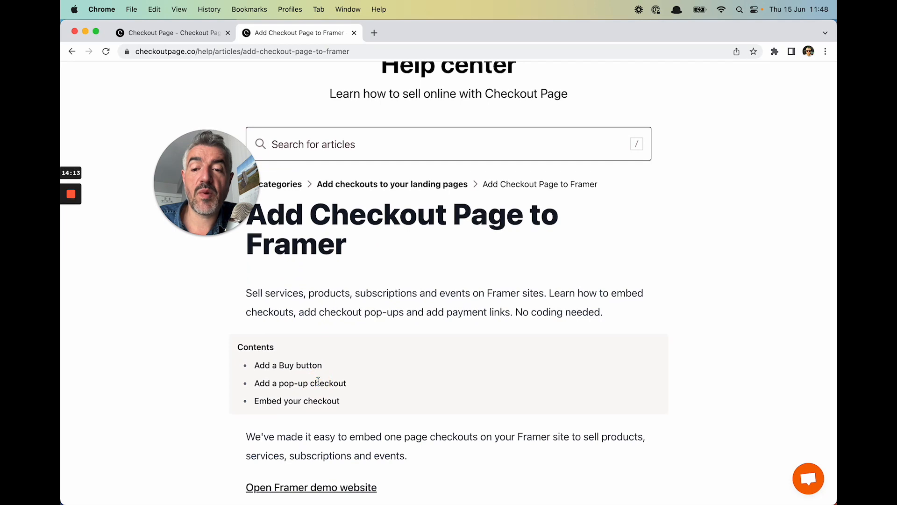
click(318, 381)
scroll(318, 380, down, 4)
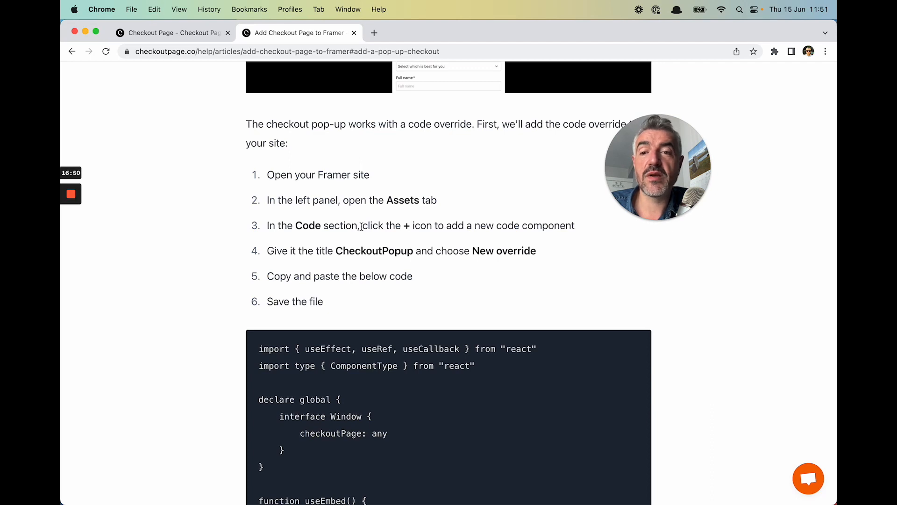
Switch to the Framer project and create a new code override file named CheckoutPopup.
key(super+grave)
drag(346, 30, 407, 18)
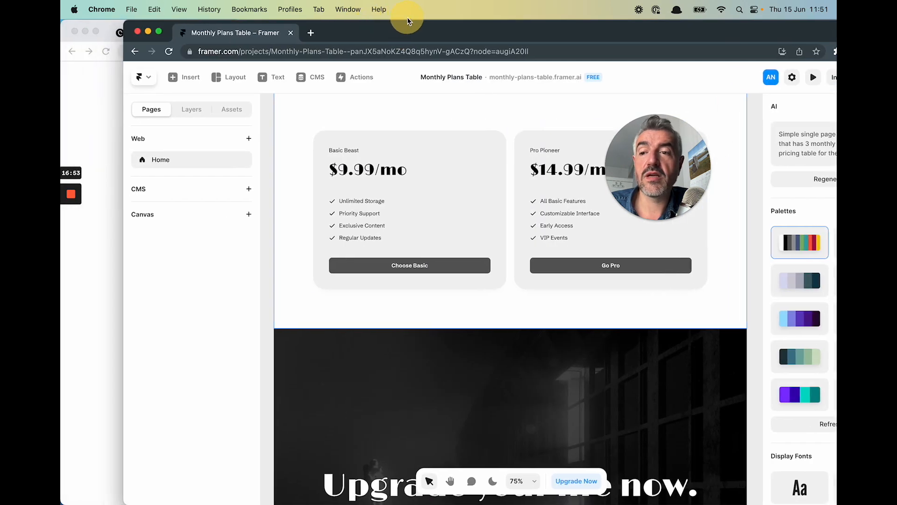
click(234, 111)
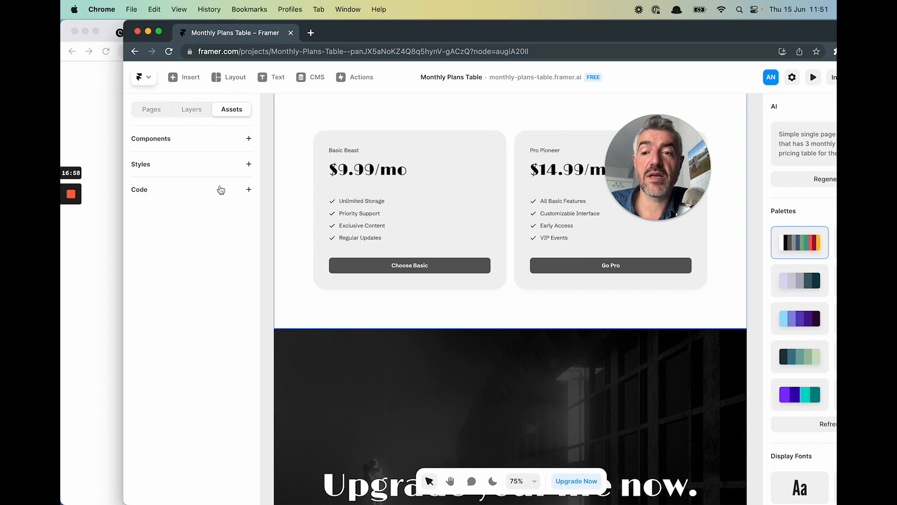
click(220, 189)
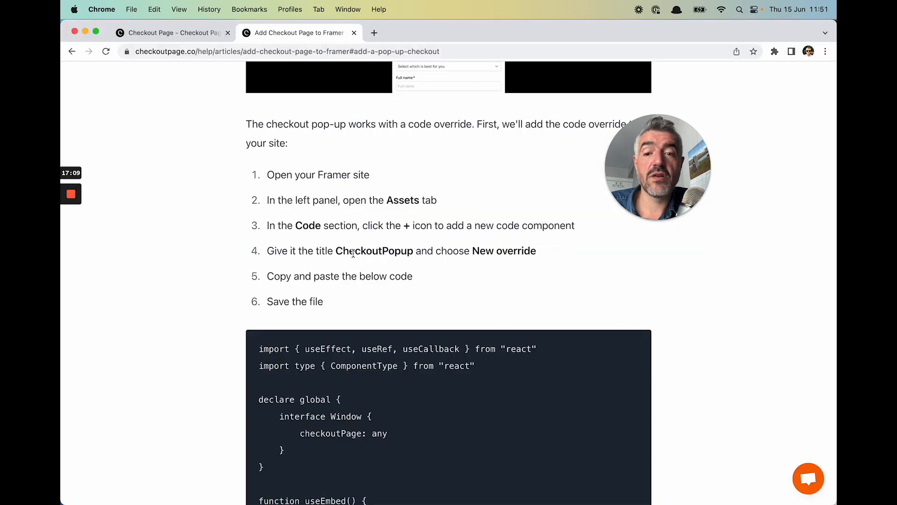
double_click(353, 253)
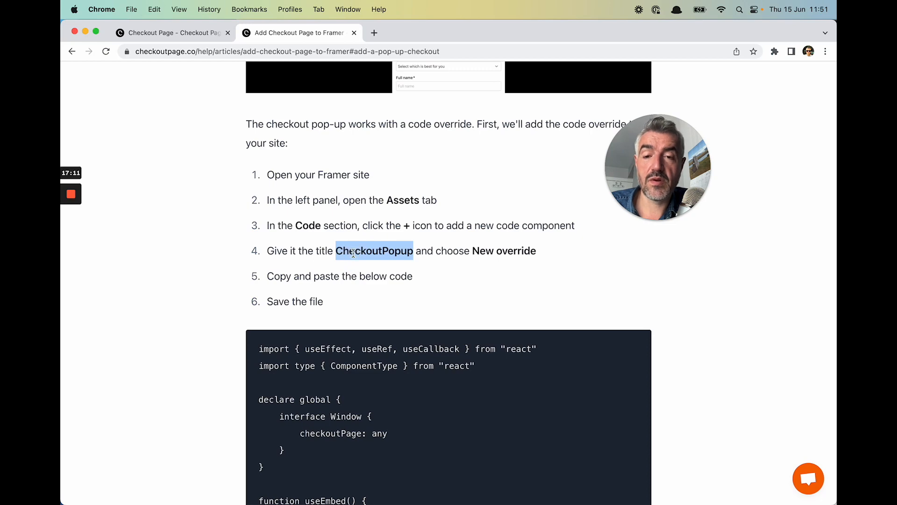
key(super+c)
key(super+grave)
key(super+v)
key(super+grave)
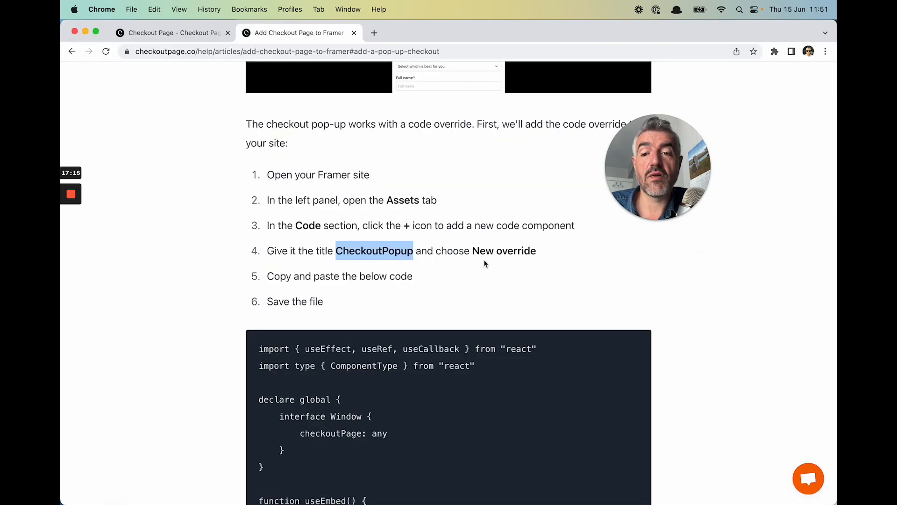
key(super+grave)
click(548, 325)
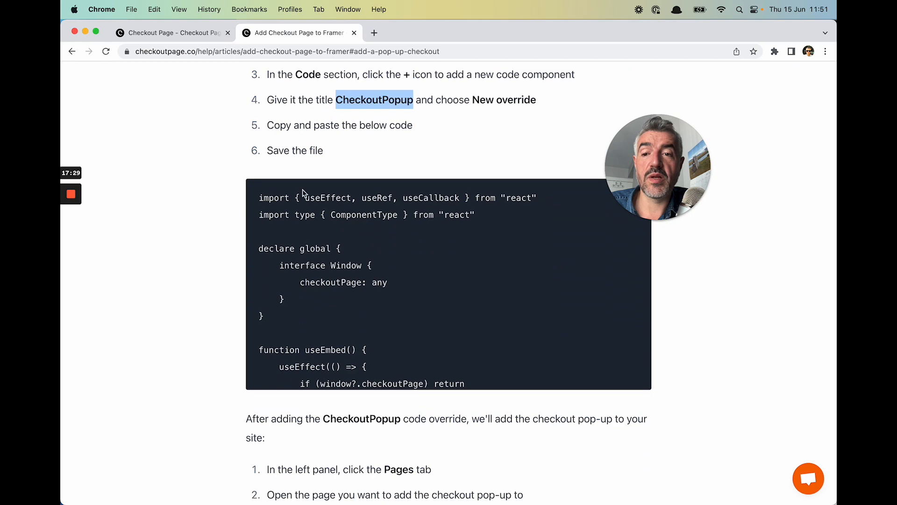
Replace all the default code in CheckoutPopup.tsx with the pop-up override code copied from the help article.
drag(260, 195, 304, 252)
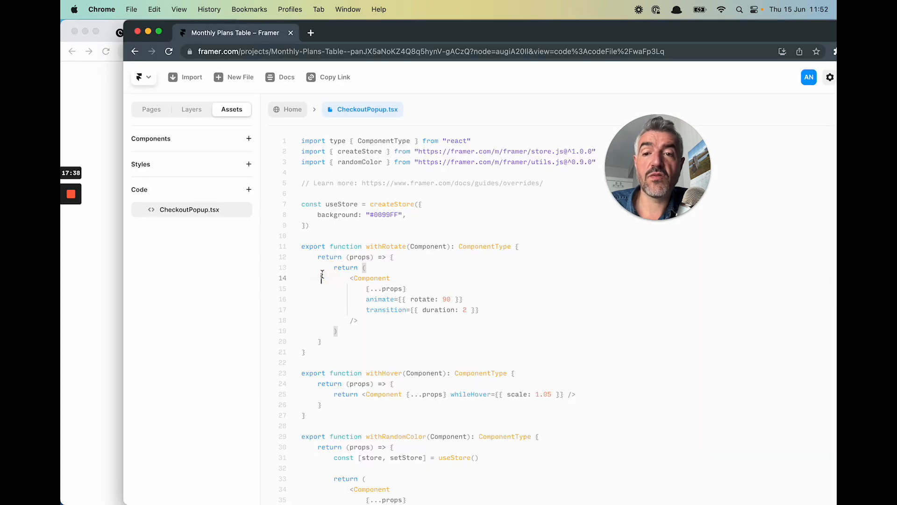
key(super+a)
key(BackSpace)
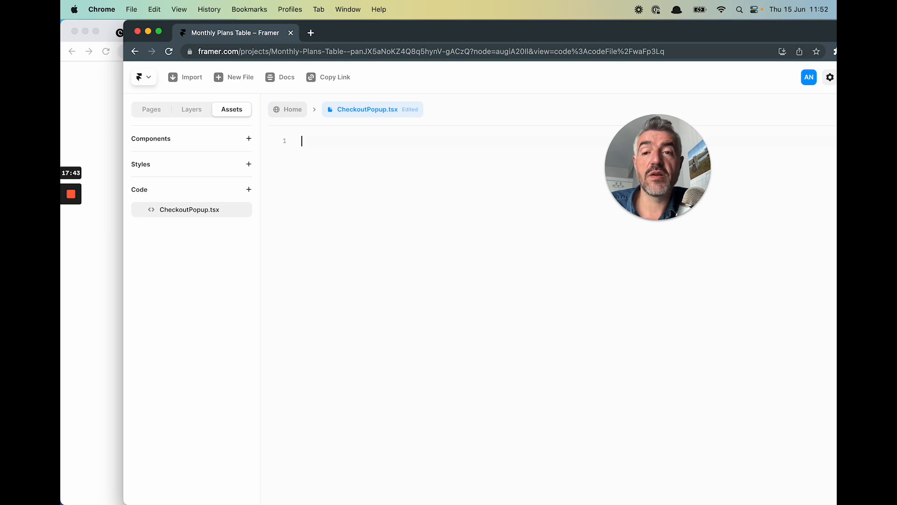
key(super+v)
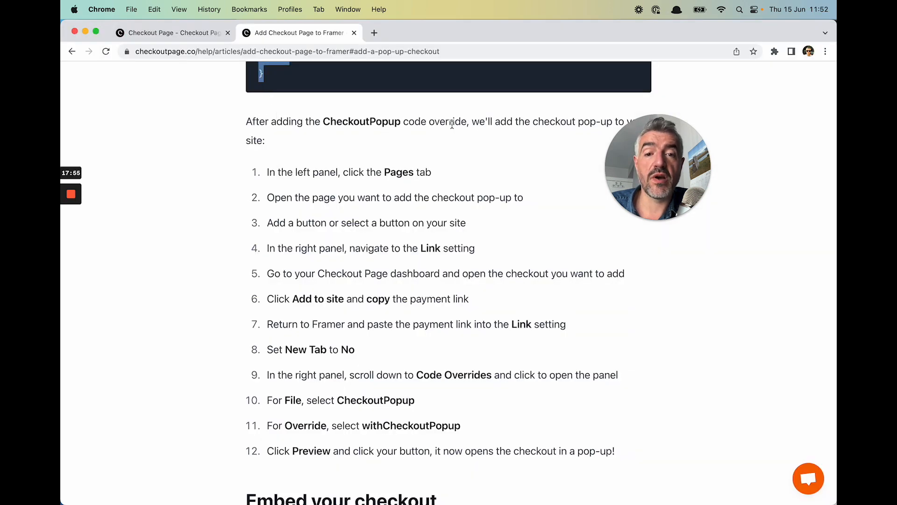
Enlarge the Framer window and return from the code file to the Home page.
mouse_move(650, 151)
drag(650, 151, 658, 177)
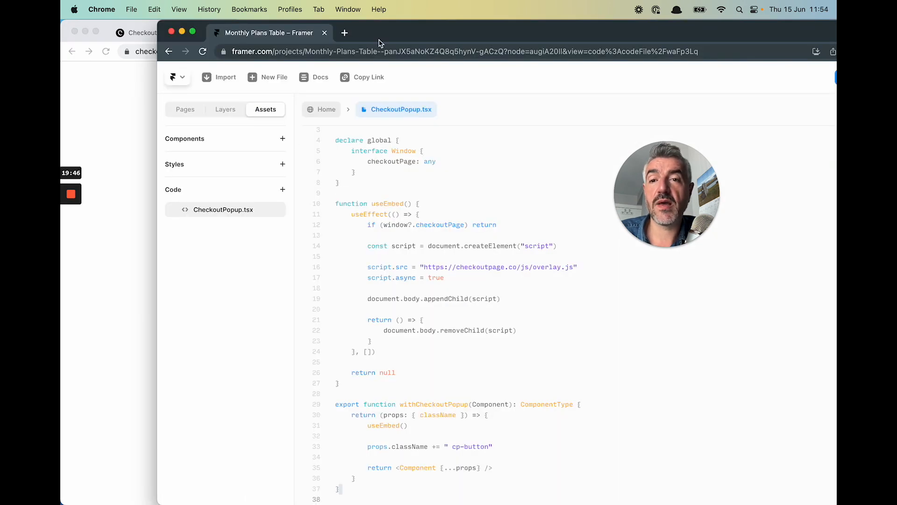
double_click(381, 31)
click(84, 111)
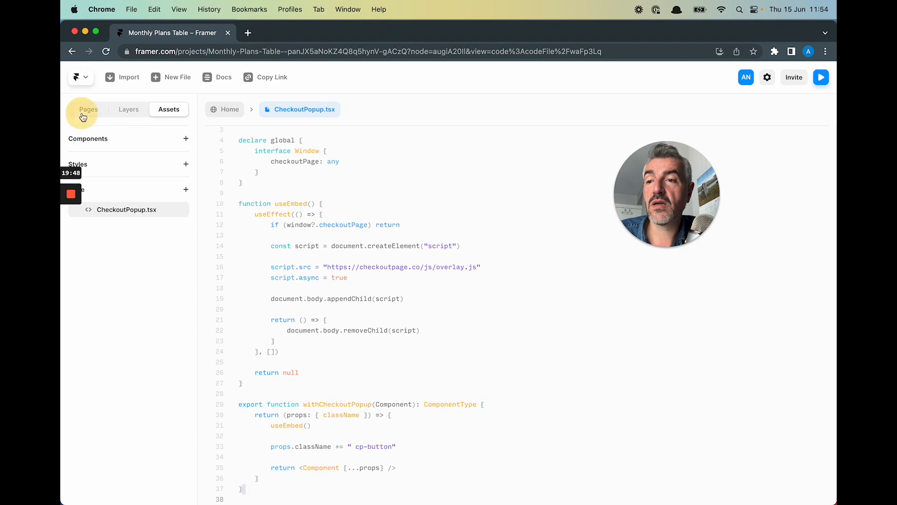
click(215, 109)
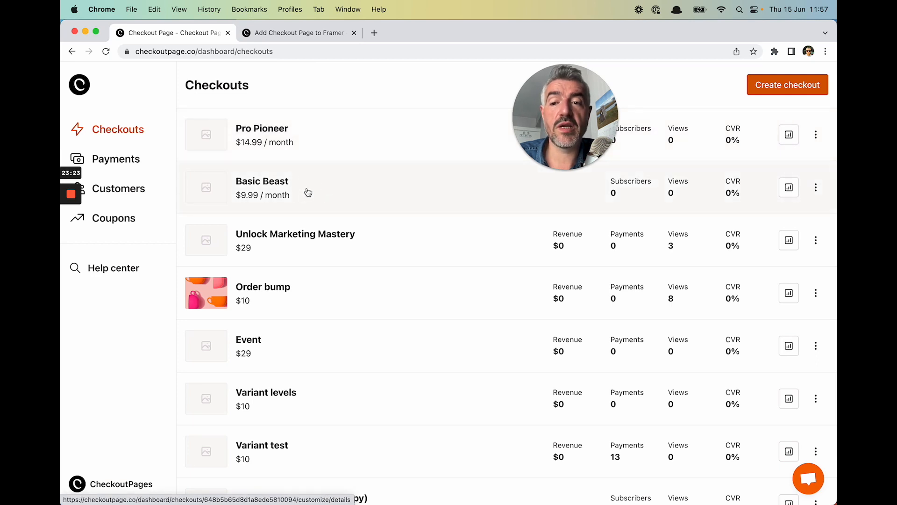
Copy the Basic Beast payment link from Checkout Page and link Framer's Choose Basic button to it, with New Tab set to No.
click(815, 188)
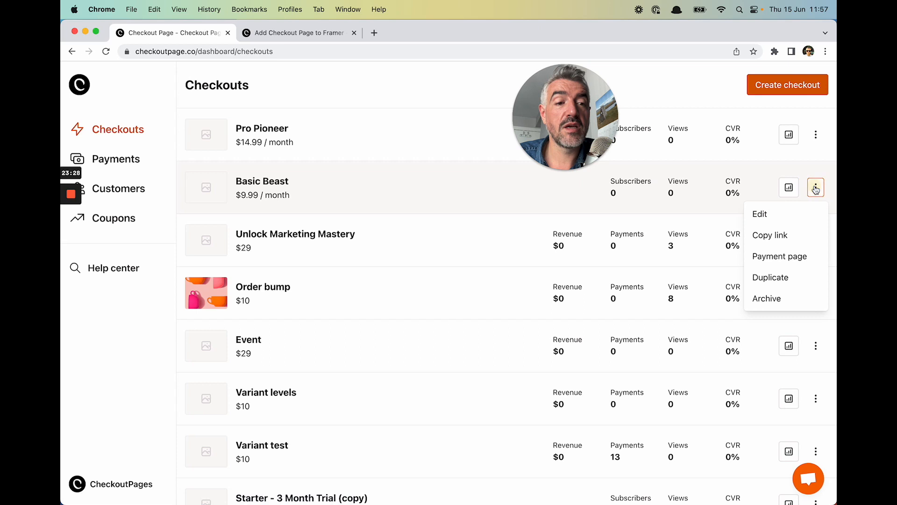
click(798, 235)
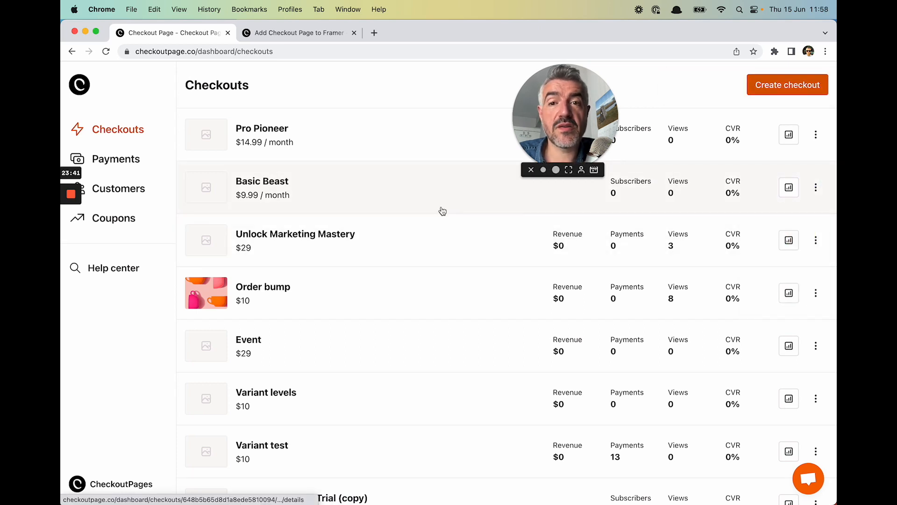
key(super+grave)
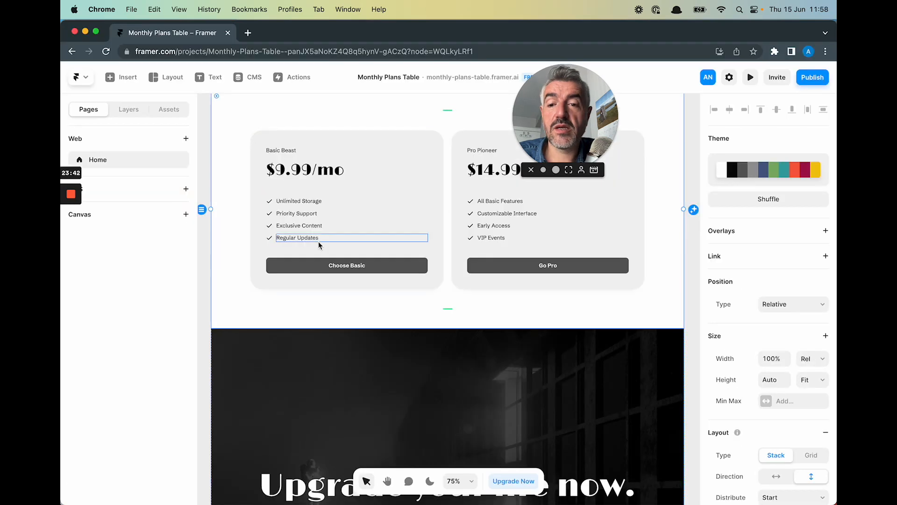
click(712, 258)
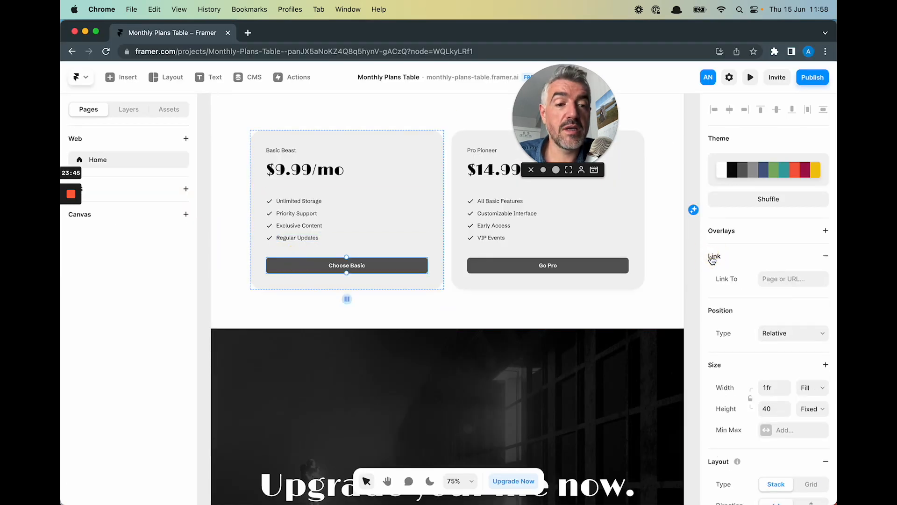
click(775, 277)
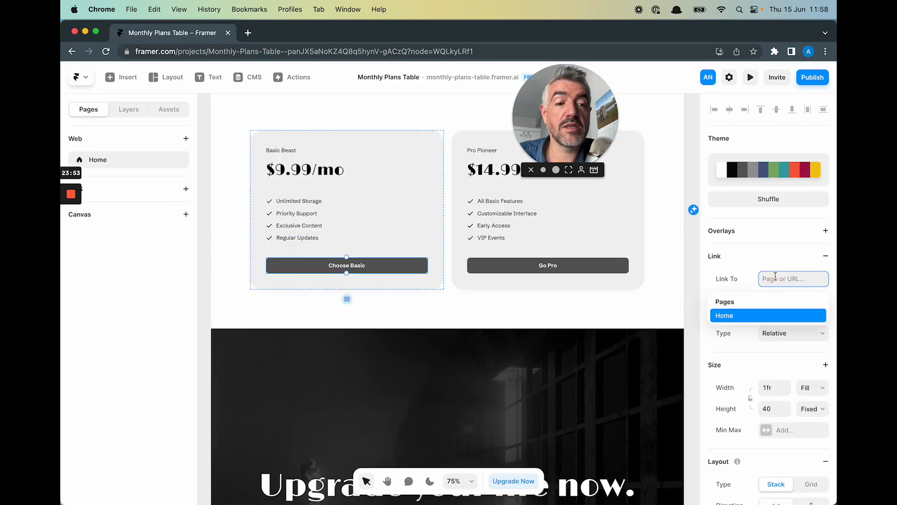
key(super+v)
key(Return)
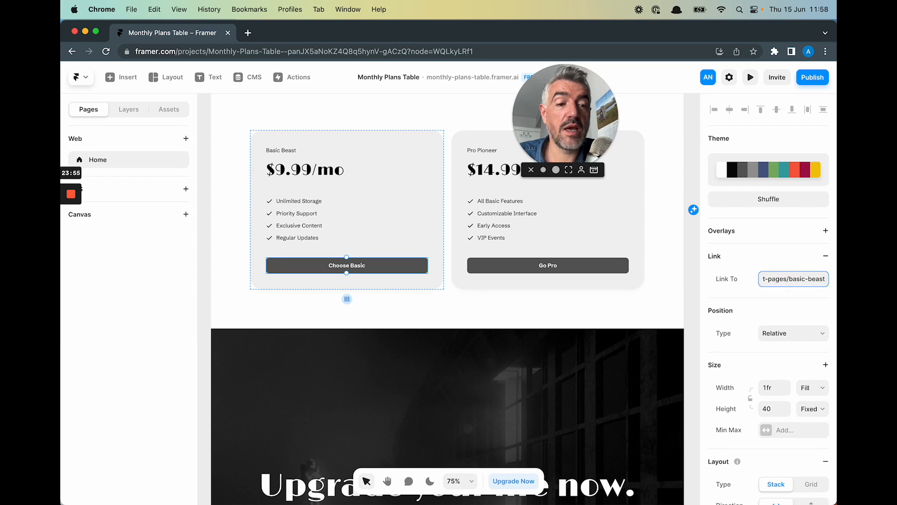
click(813, 301)
Assign the Choose Basic button a code override using the CheckoutPopup file and the withCheckoutPopup override.
scroll(815, 302, down, 10)
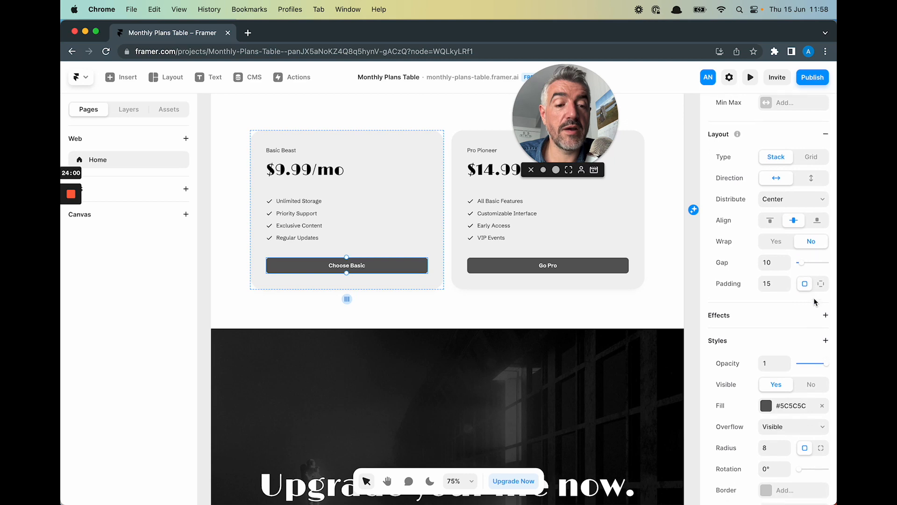
click(771, 457)
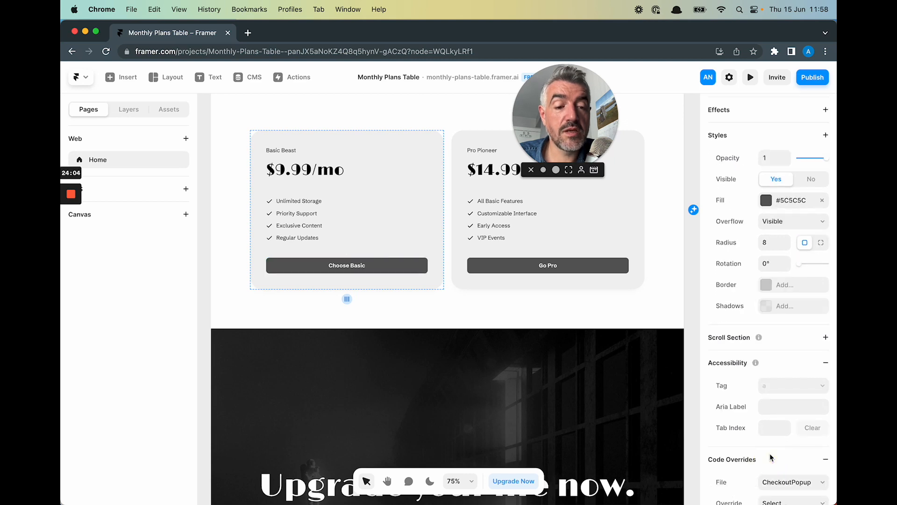
scroll(771, 457, down, 3)
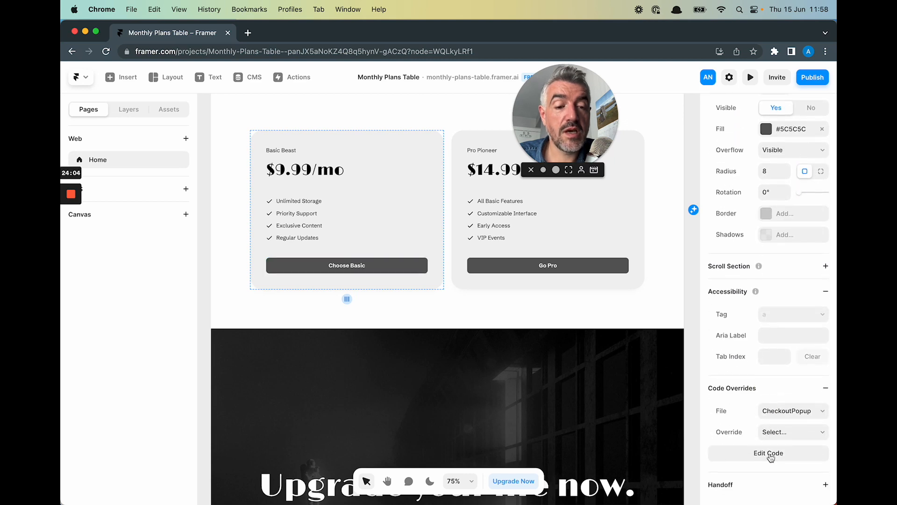
click(777, 414)
click(772, 433)
click(771, 432)
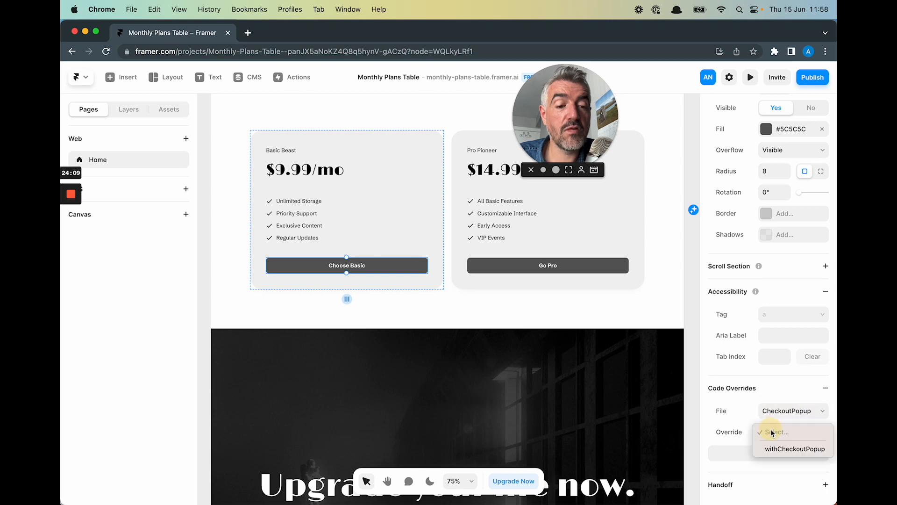
click(771, 449)
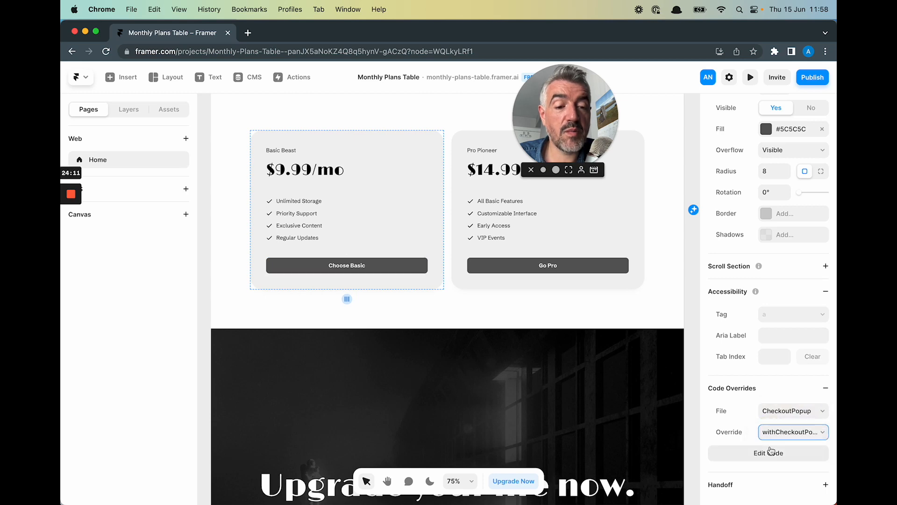
scroll(763, 477, up, 5)
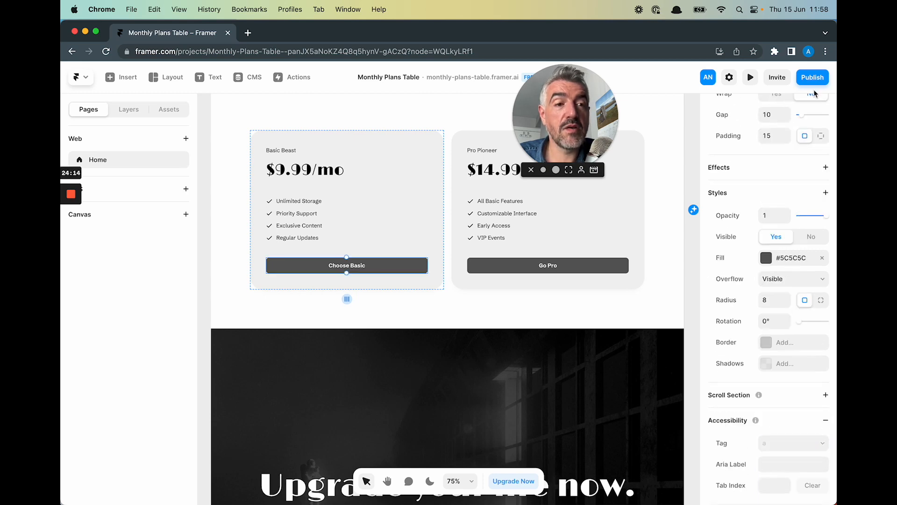
Publish the updated Framer site and open its live monthly-plans-table.framer.ai page.
click(813, 77)
click(689, 180)
click(700, 148)
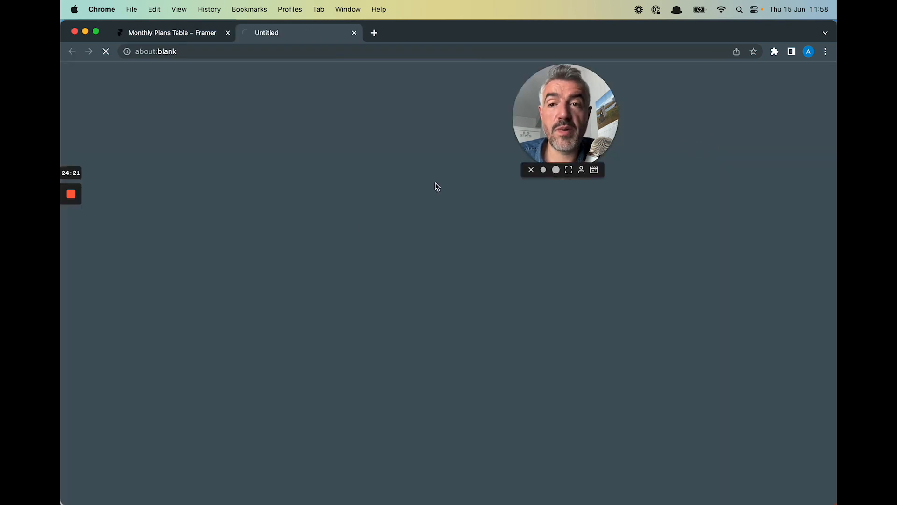
Test the Choose Basic button's checkout pop-up on the live page, and close the pop-up.
scroll(333, 246, down, 10)
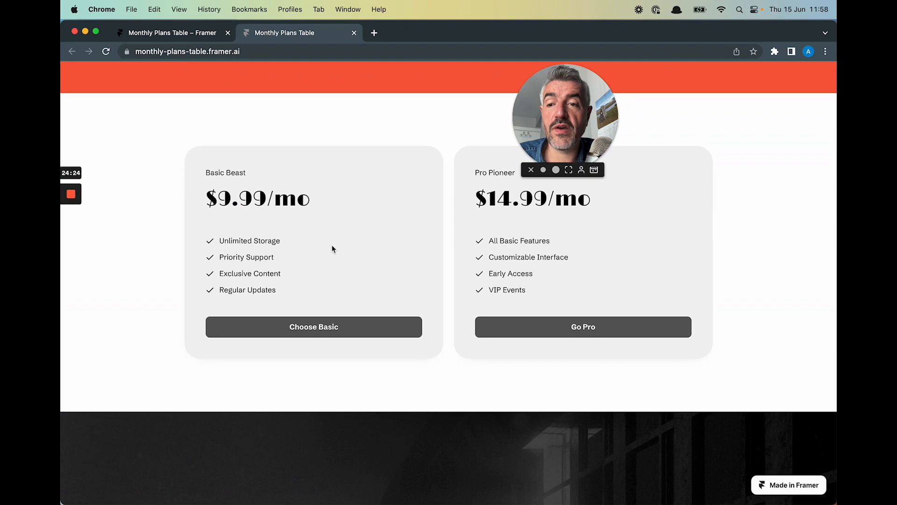
click(228, 331)
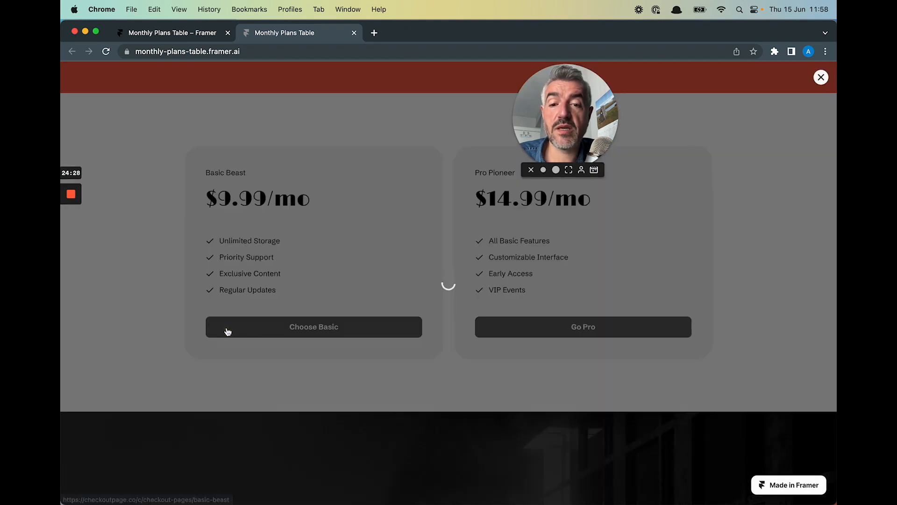
drag(565, 117, 724, 115)
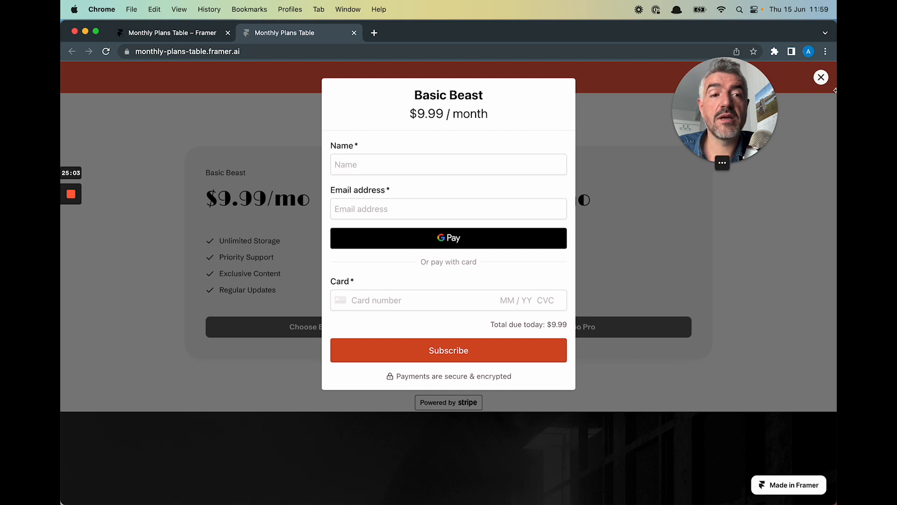
click(821, 77)
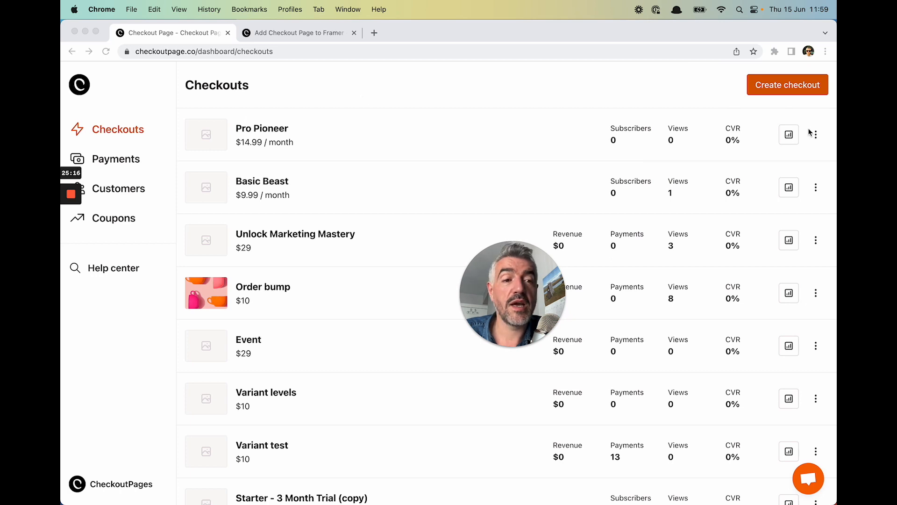
Copy the Pro Pioneer payment link from Checkout Page and link Framer's Go Pro button to it, with New Tab set to No.
click(815, 134)
click(815, 134)
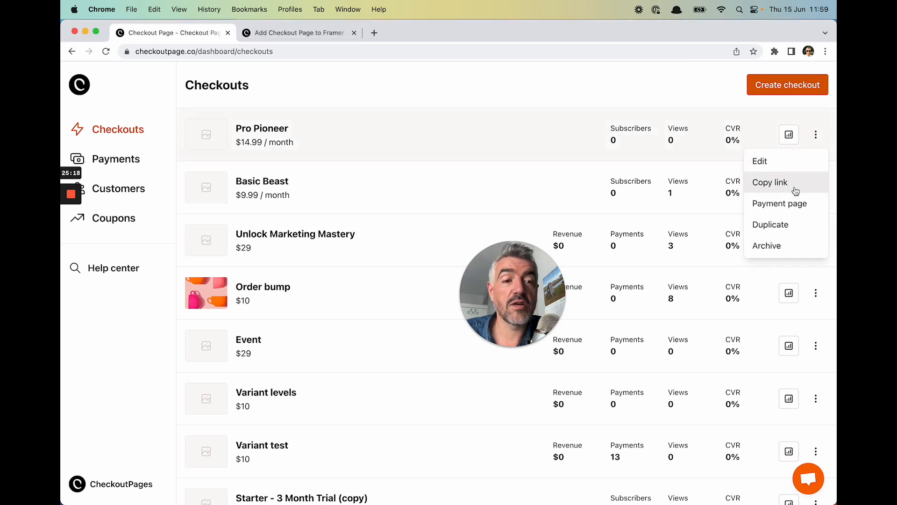
click(795, 191)
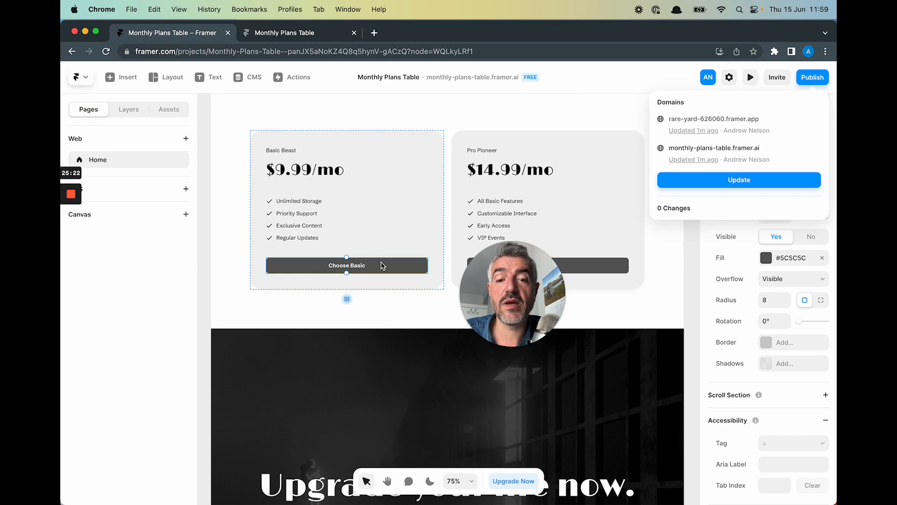
click(487, 268)
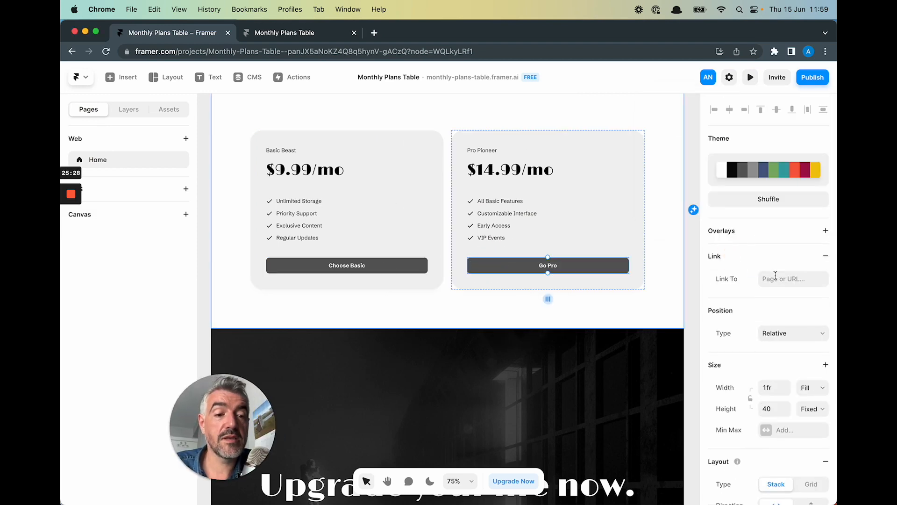
click(775, 275)
key(super+v)
key(Return)
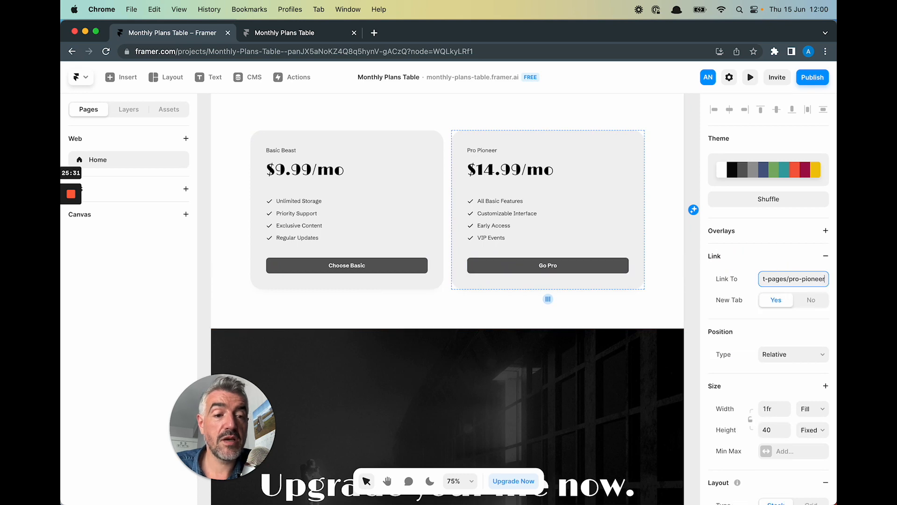
click(799, 302)
Assign the Go Pro button the withCheckoutPopup code override from the CheckoutPopup file.
scroll(800, 304, down, 8)
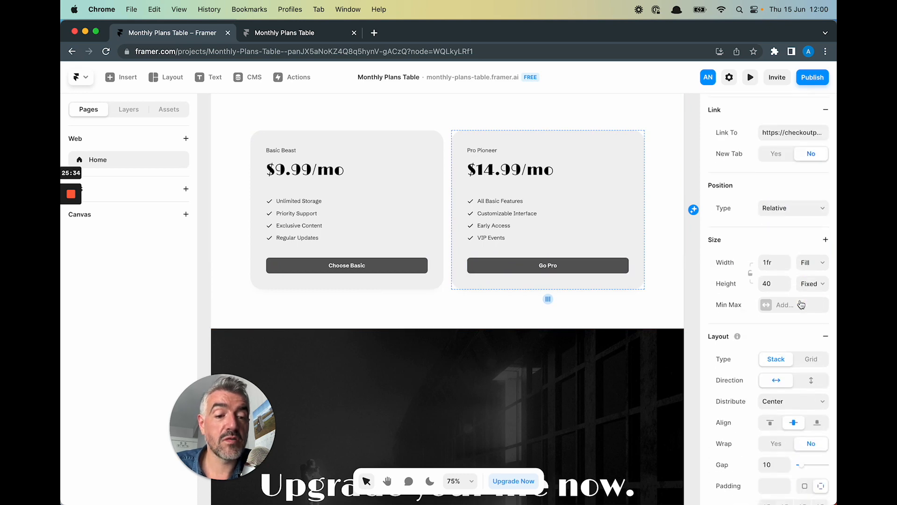
scroll(800, 304, down, 8)
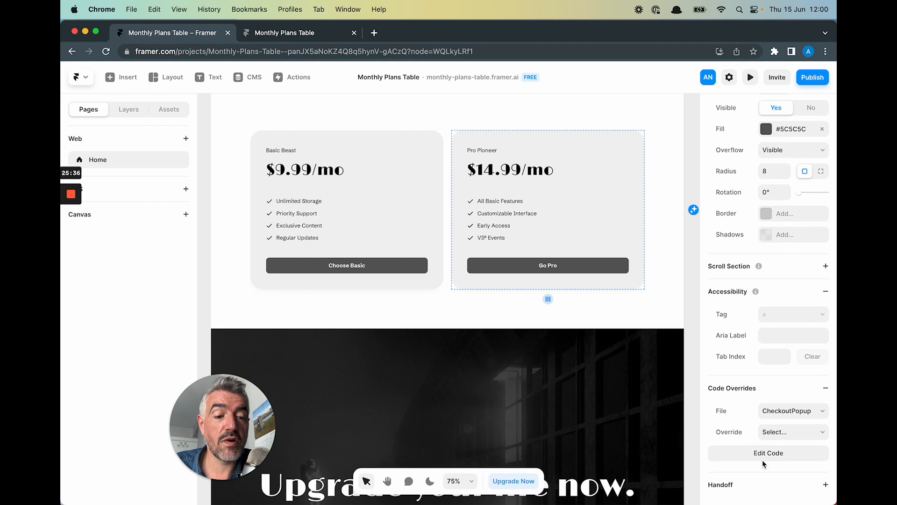
click(776, 432)
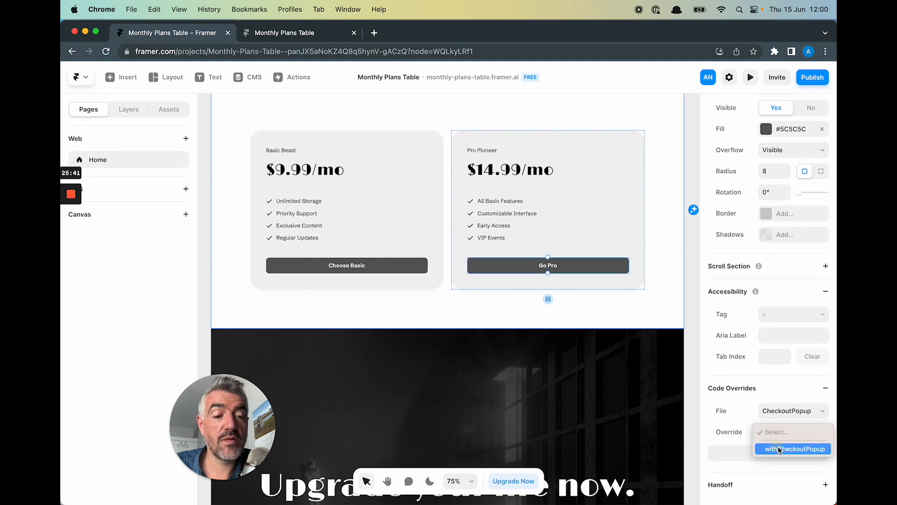
click(779, 448)
Publish the Go Pro button changes and open the live site again.
click(812, 77)
click(744, 180)
click(677, 148)
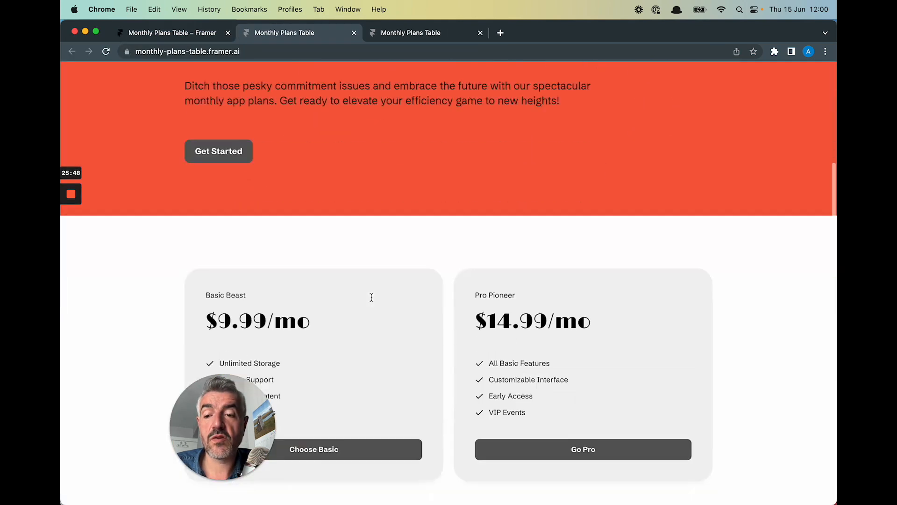
Test the checkout pop-ups of both the Choose Basic and Go Pro buttons on the live page.
scroll(371, 299, down, 5)
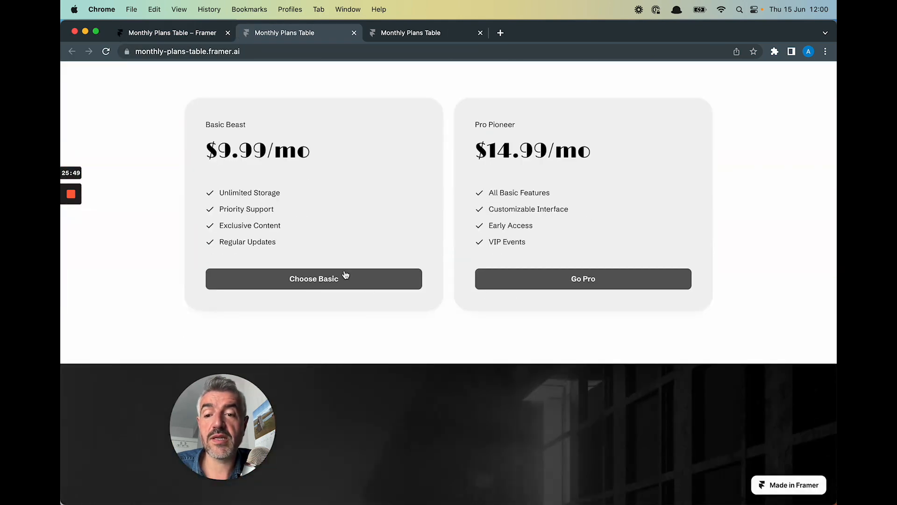
scroll(327, 309, up, 2)
click(310, 342)
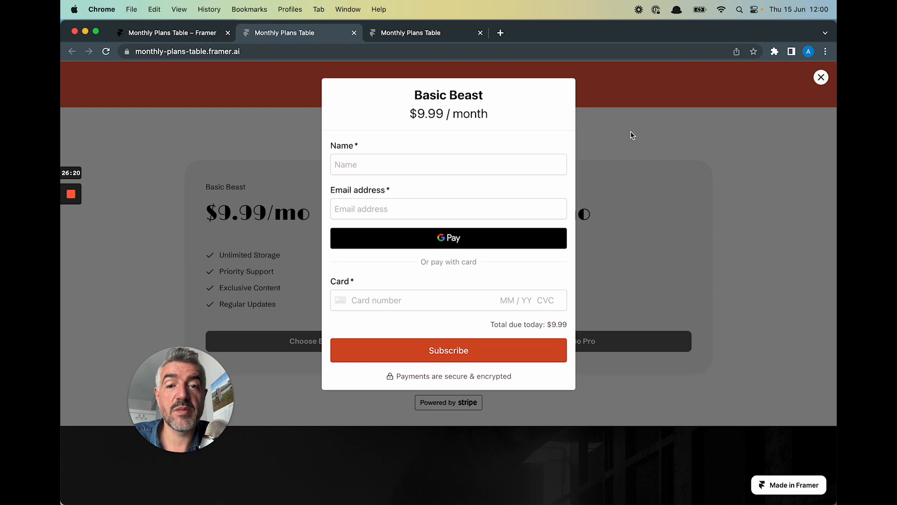
click(777, 198)
click(569, 338)
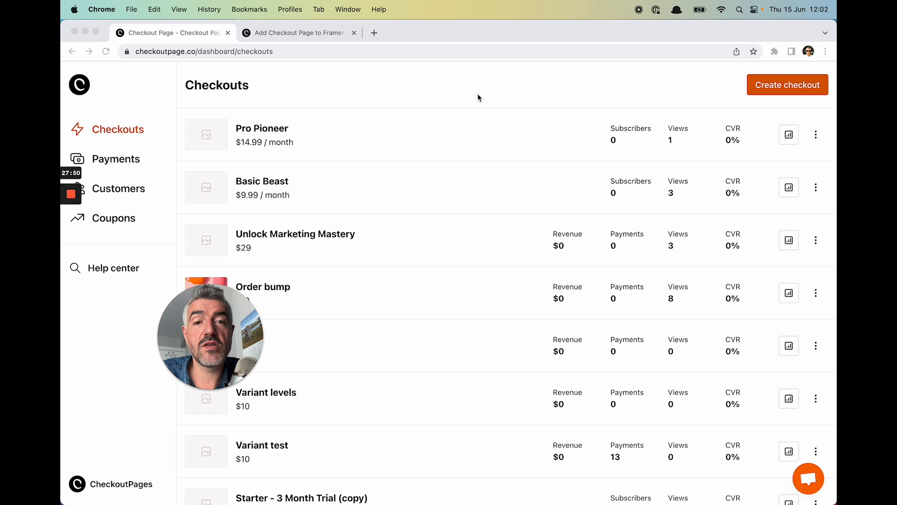
Create a checkout in Checkout Page named Subscription plans with Subscription pricing and a price of 0.
click(773, 85)
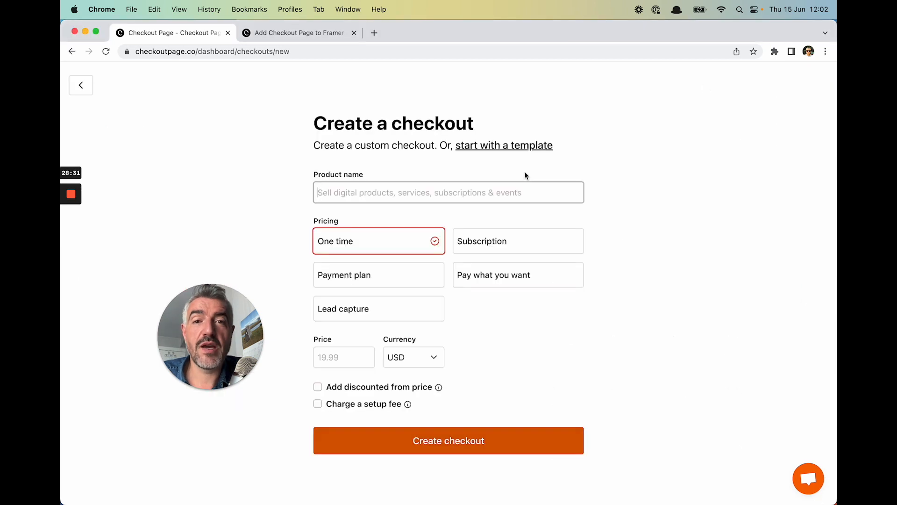
text(Subsc)
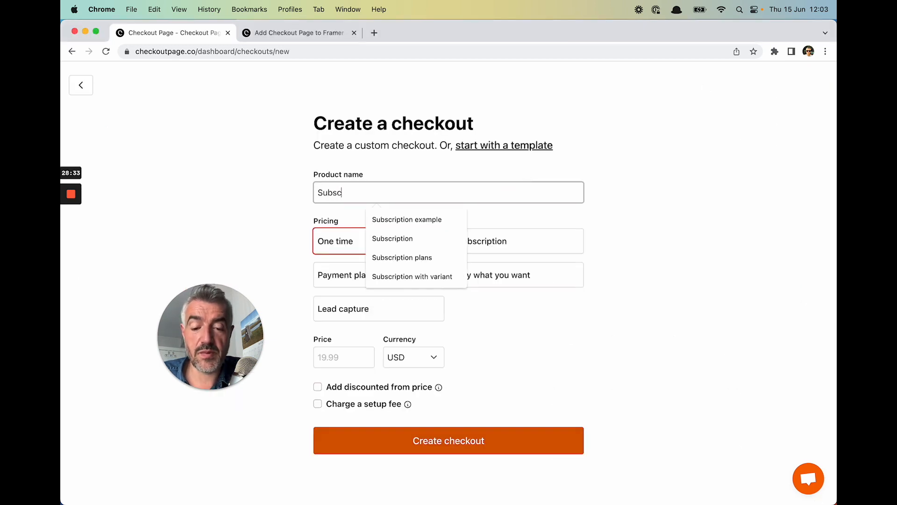
click(402, 258)
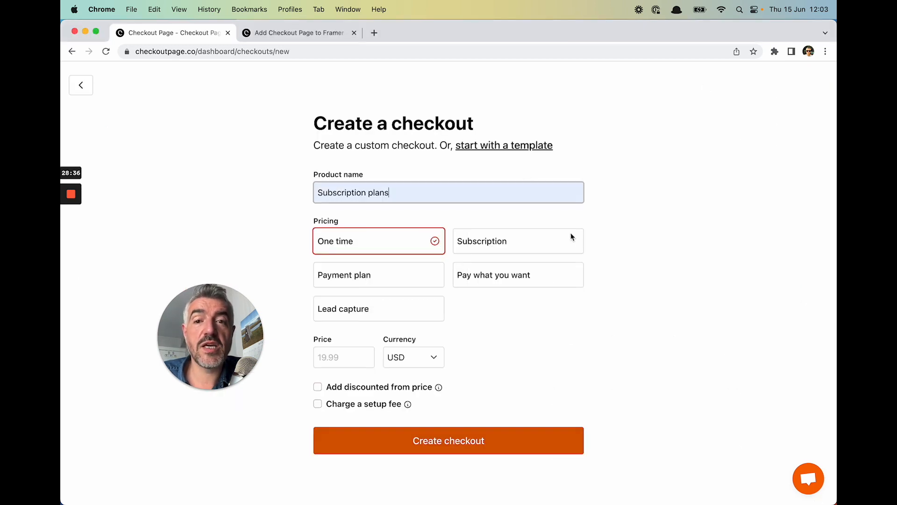
click(527, 249)
click(369, 363)
text(0)
click(348, 486)
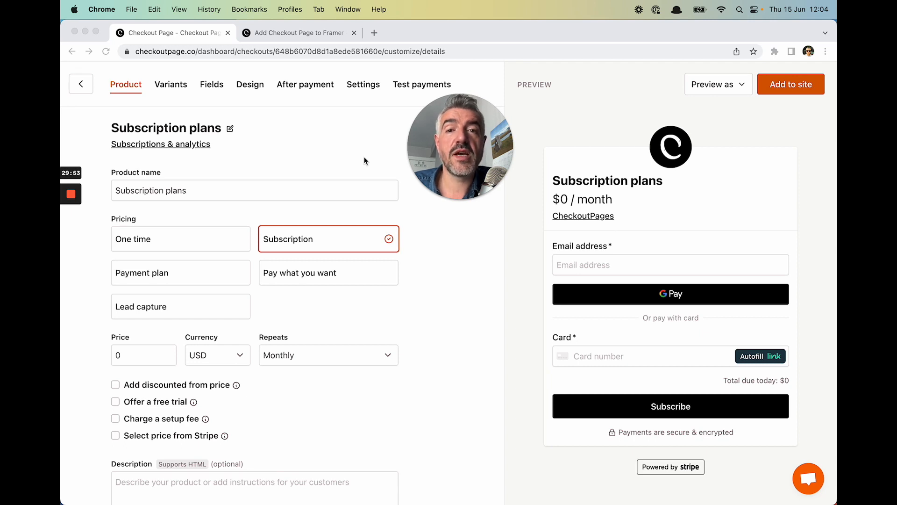
Add a variant named Plans to the checkout with a first option Basic Beast priced at 9.99.
click(167, 86)
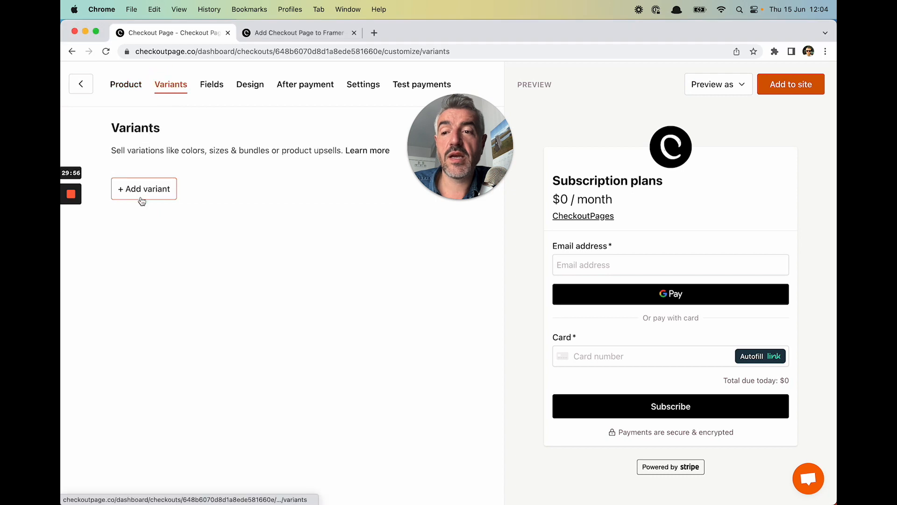
click(141, 197)
text(Plans)
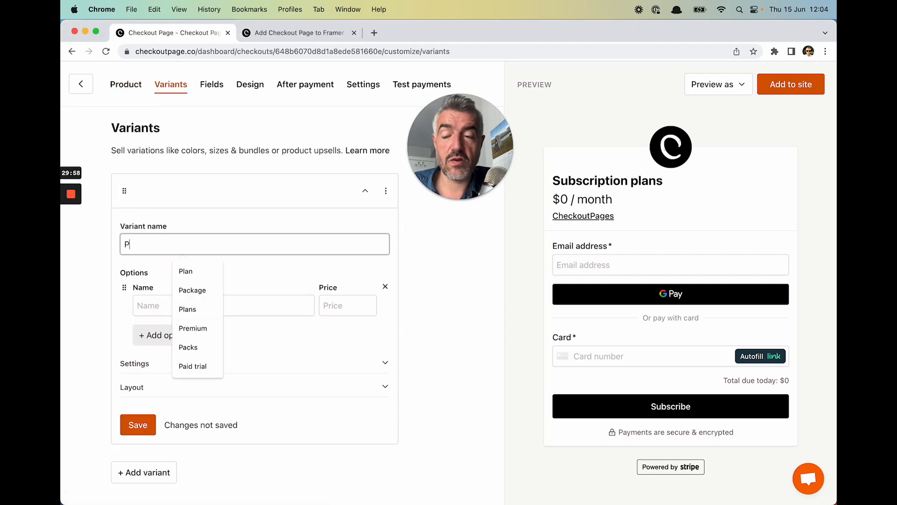
click(147, 302)
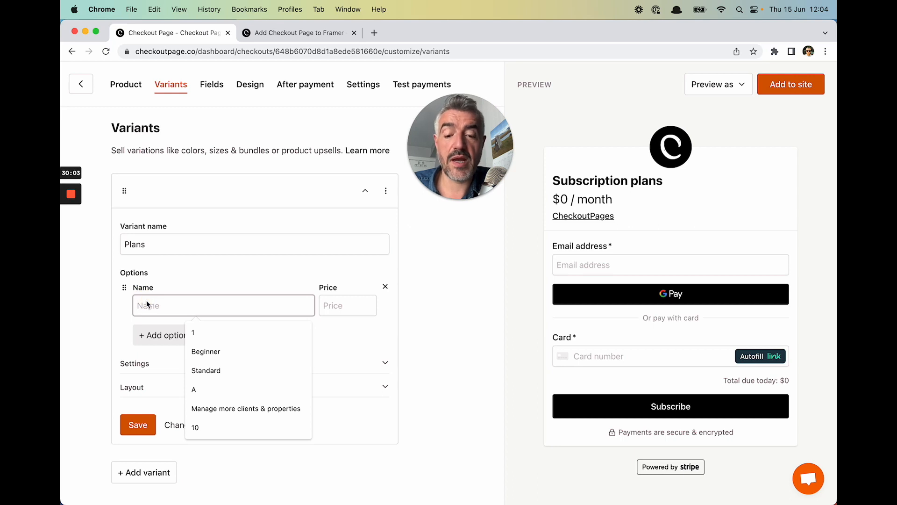
text(Basic Beast)
click(344, 305)
text(9.99)
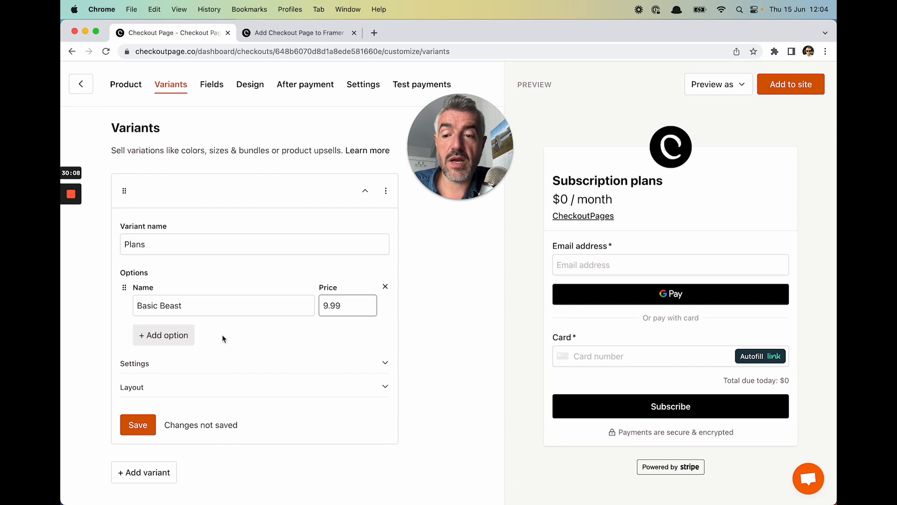
Add a second option to the Plans variant named Pro Pioneer with a price of 14.99.
click(189, 335)
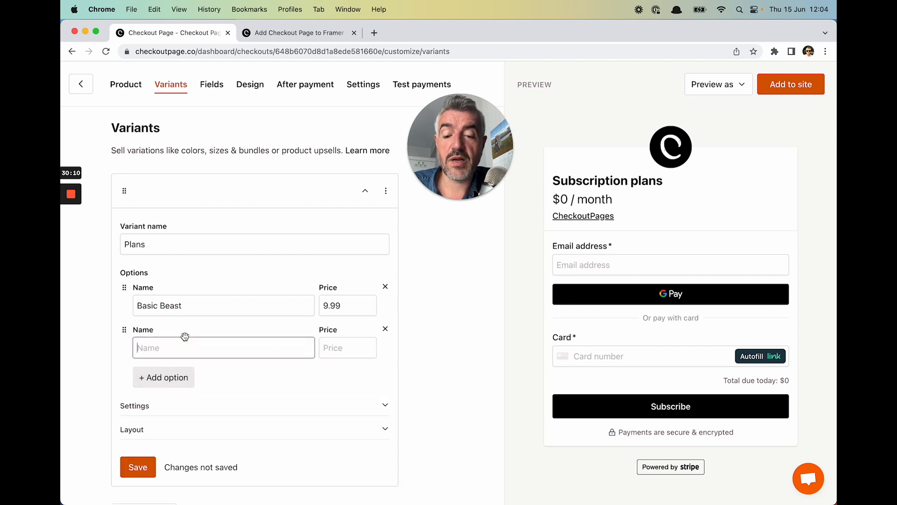
text(Pro )
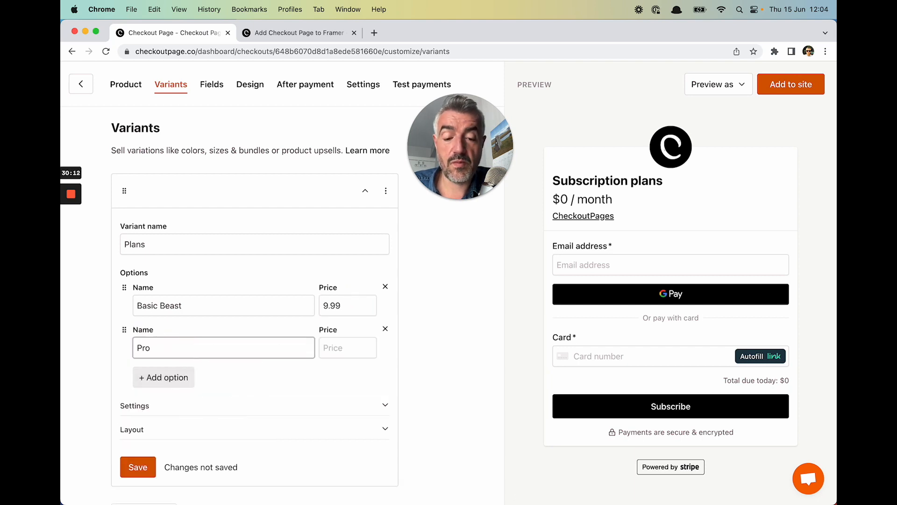
text(Pioneer)
click(330, 348)
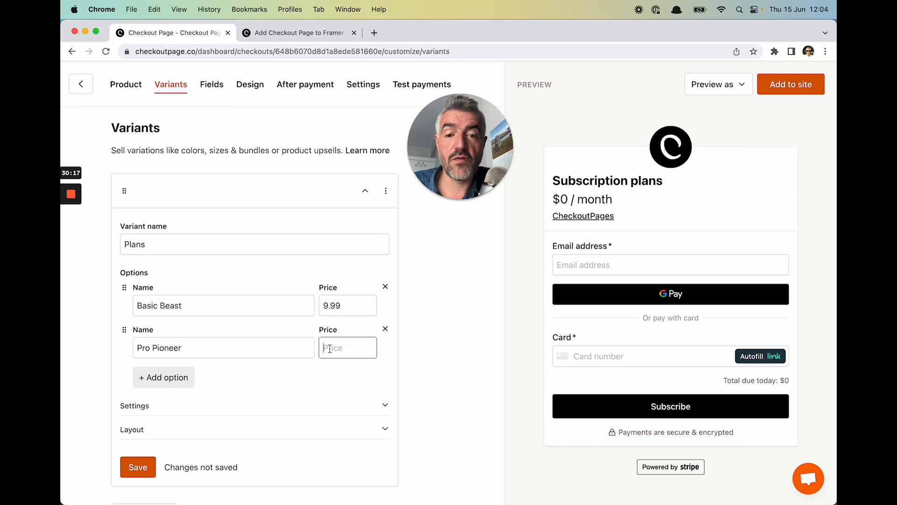
text(14.99)
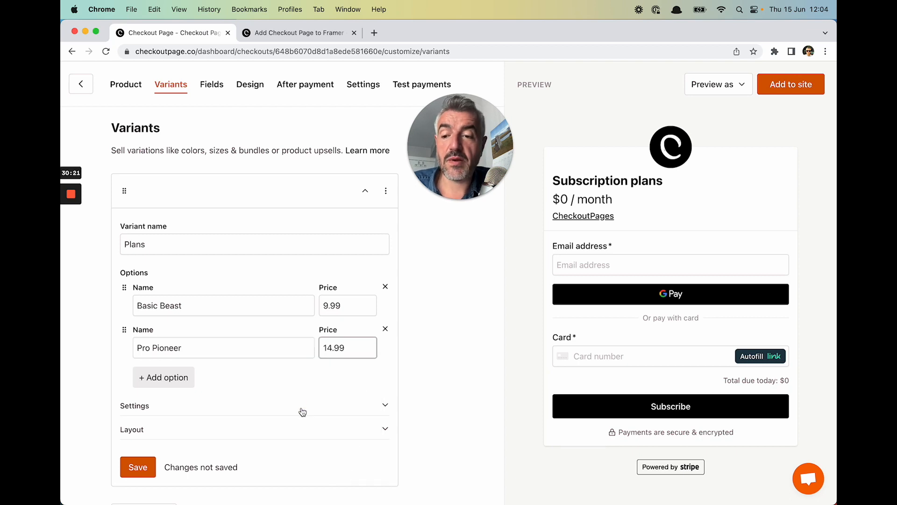
Make choosing an option in the Plans variant required.
click(302, 405)
scroll(301, 408, down, 5)
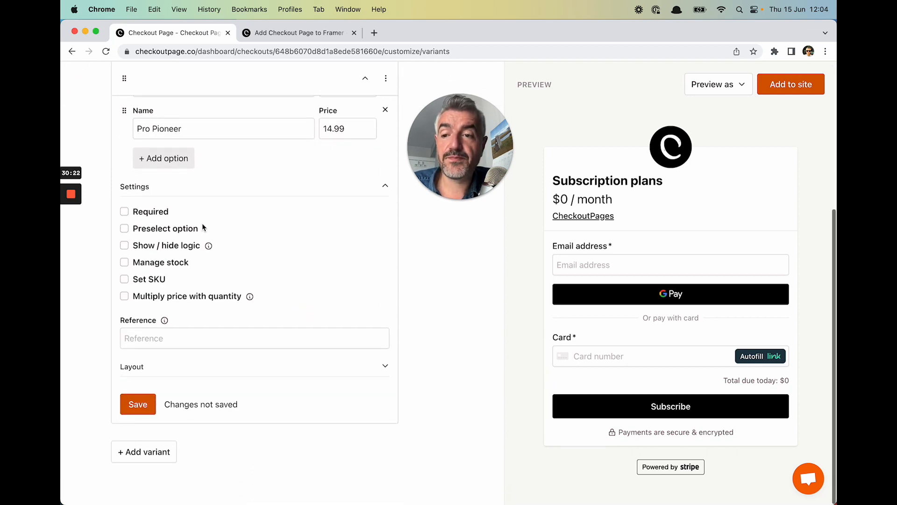
click(160, 211)
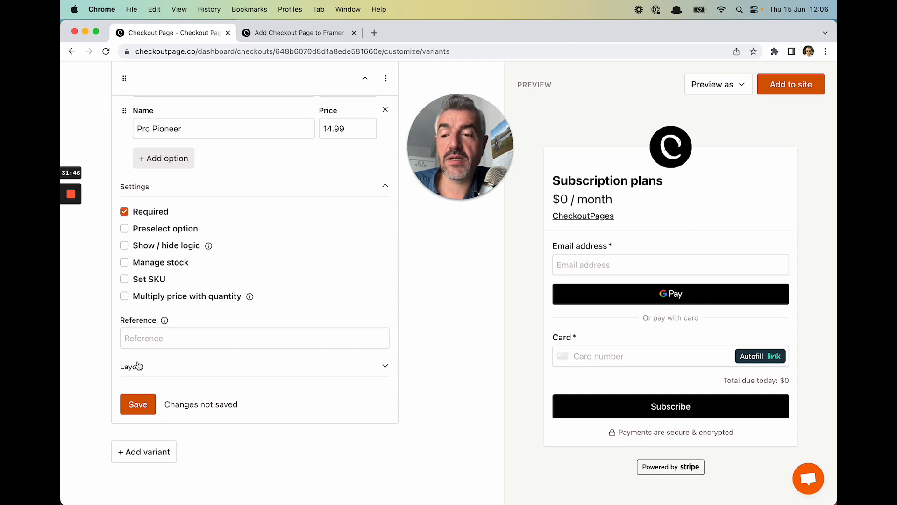
Hide the variant name and the option price sign (+) in the Plans variant's layout, and save the variant.
click(138, 366)
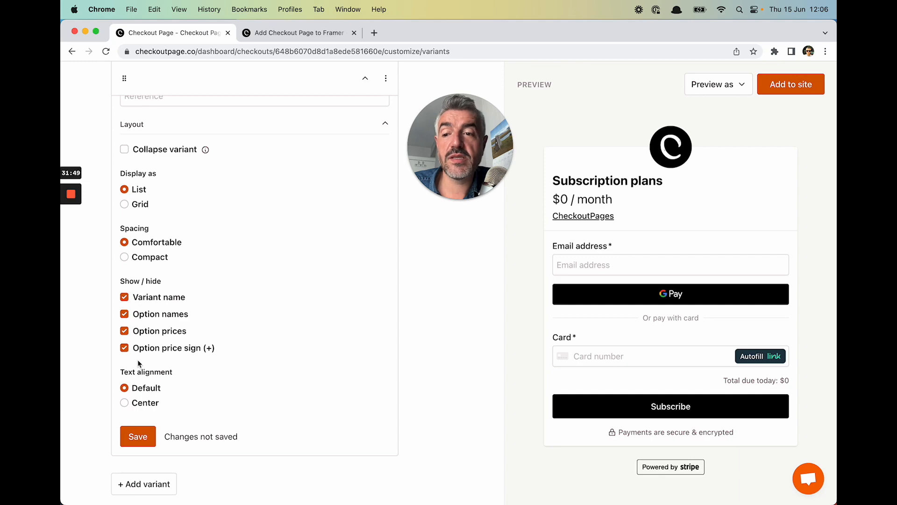
click(138, 299)
scroll(139, 296, up, 4)
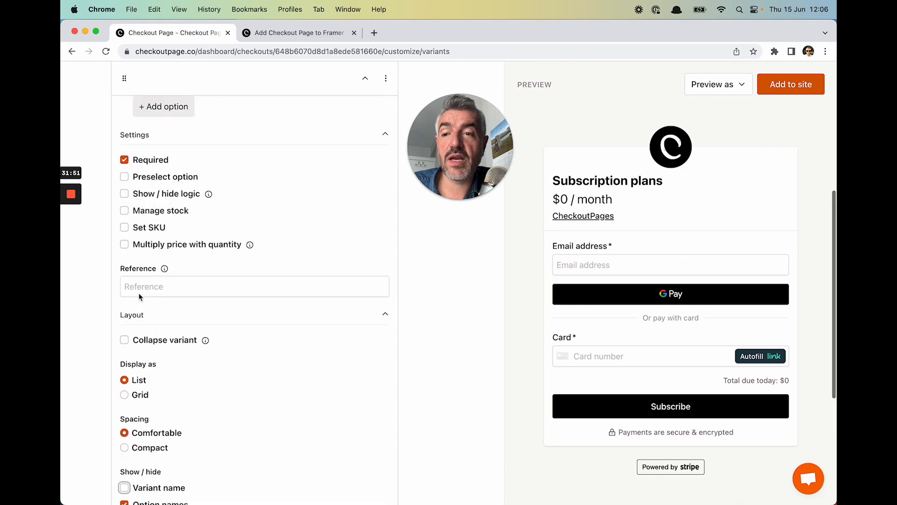
scroll(140, 212, up, 5)
scroll(140, 246, down, 10)
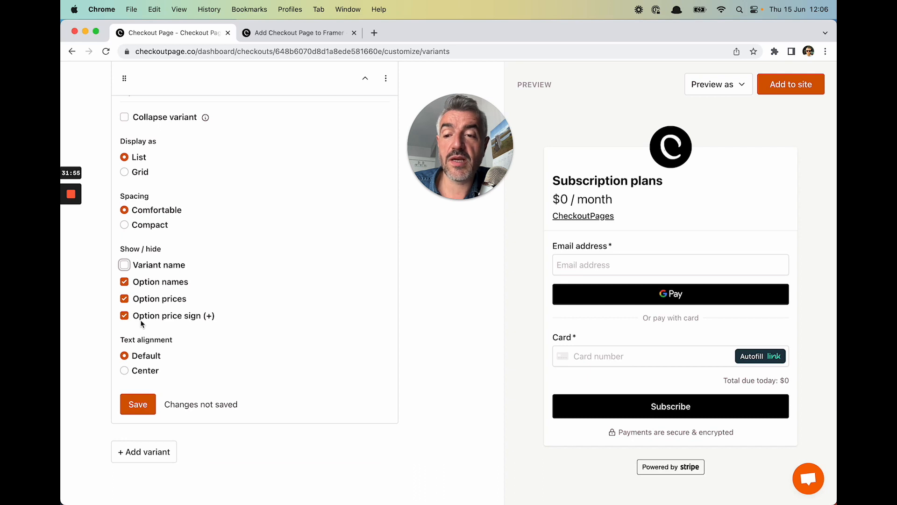
click(125, 316)
click(138, 404)
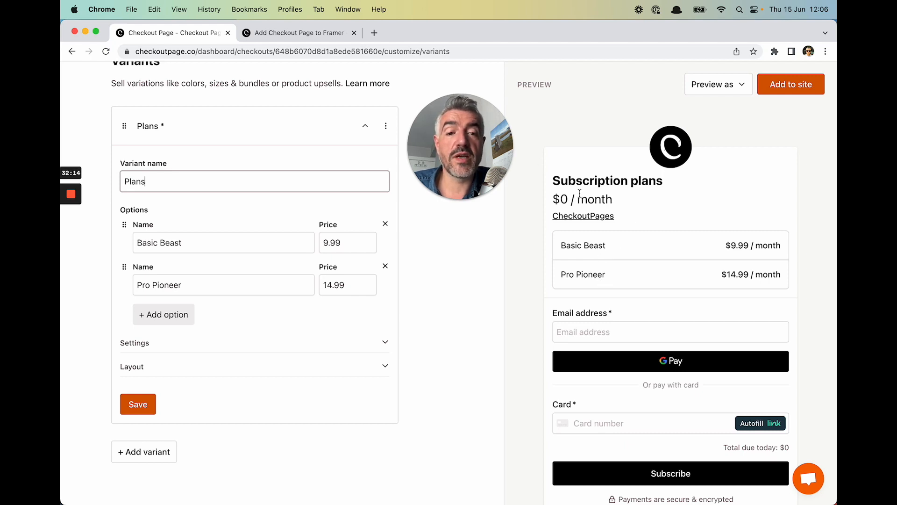
drag(625, 208, 498, 205)
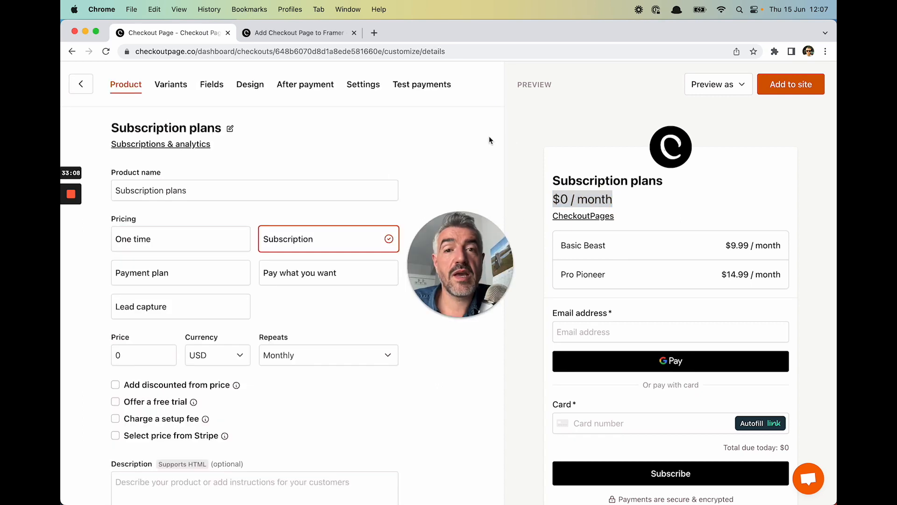
Hide the main product price in the Subscription plans checkout's design and save the change.
click(250, 85)
click(150, 263)
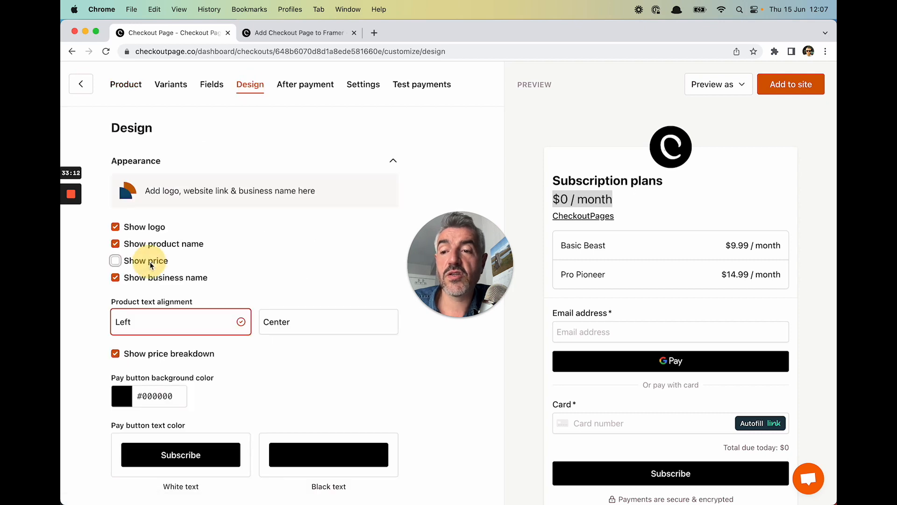
scroll(150, 264, down, 6)
click(129, 374)
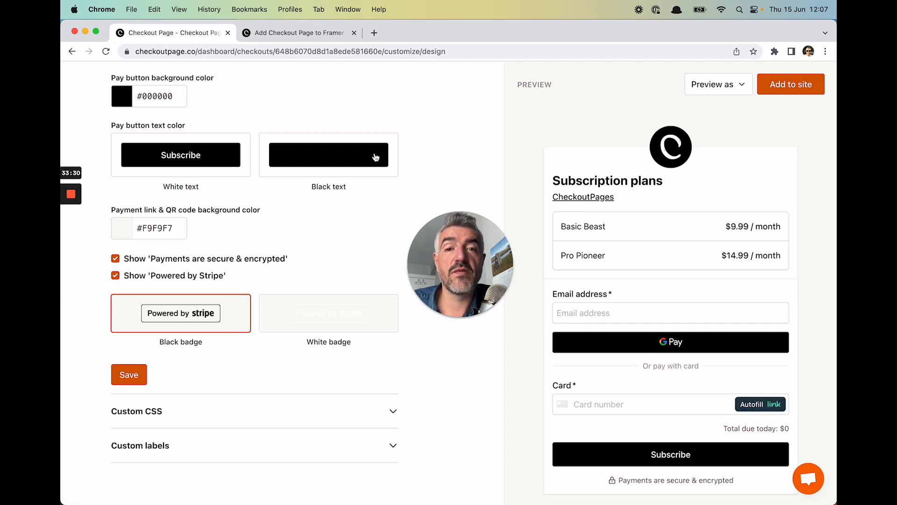
Try the Basic Beast and Pro Pioneer options in the checkout preview and check how the total due today responds.
click(567, 224)
click(570, 263)
click(589, 261)
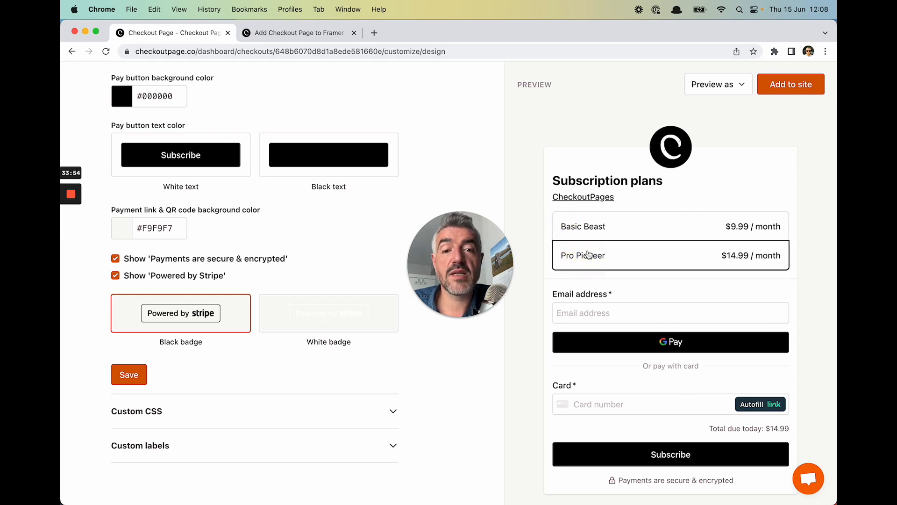
click(590, 234)
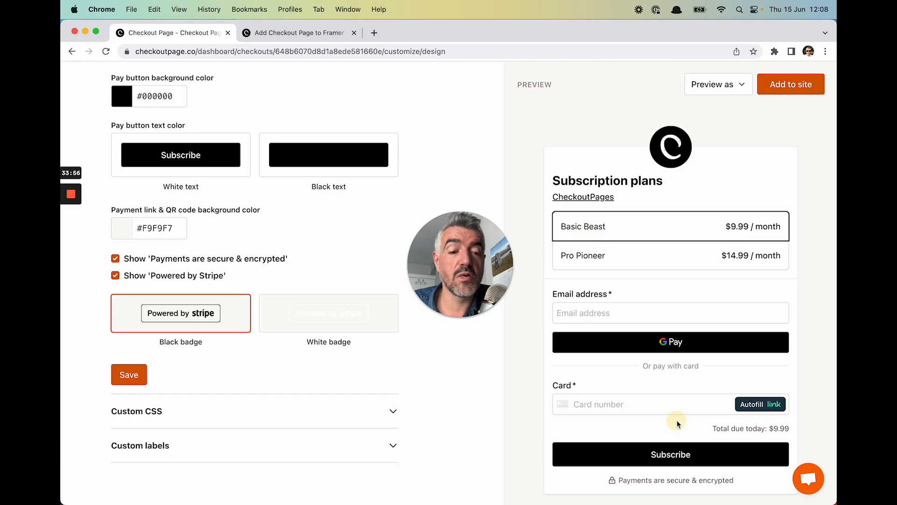
drag(677, 419, 800, 431)
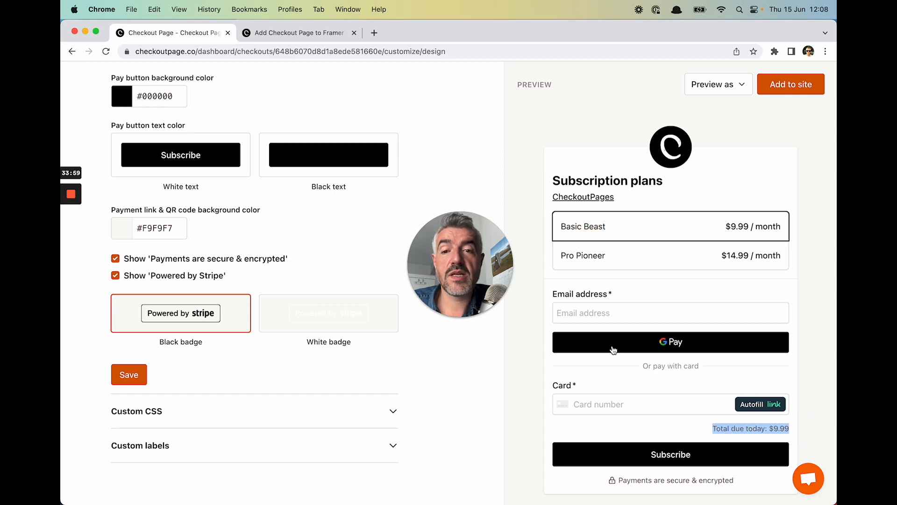
Hide the checkout's logo and business name, and center the product text.
scroll(394, 182, up, 10)
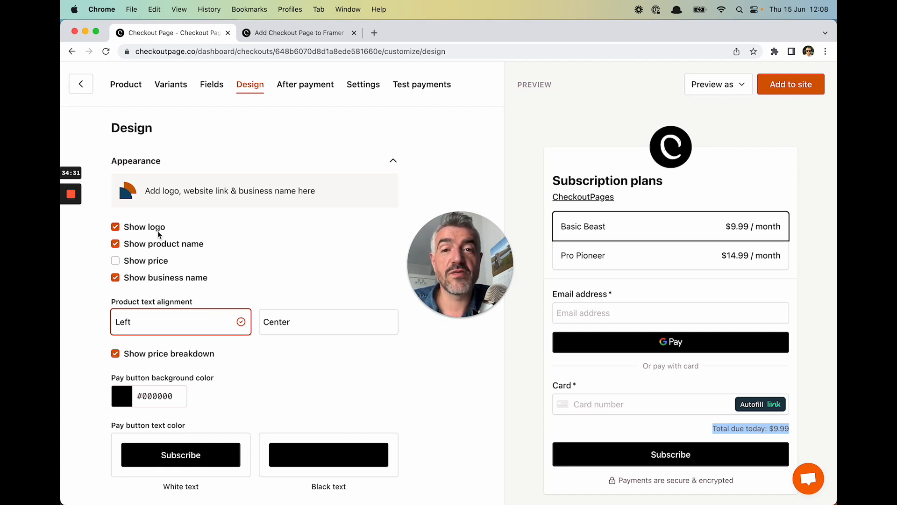
click(135, 230)
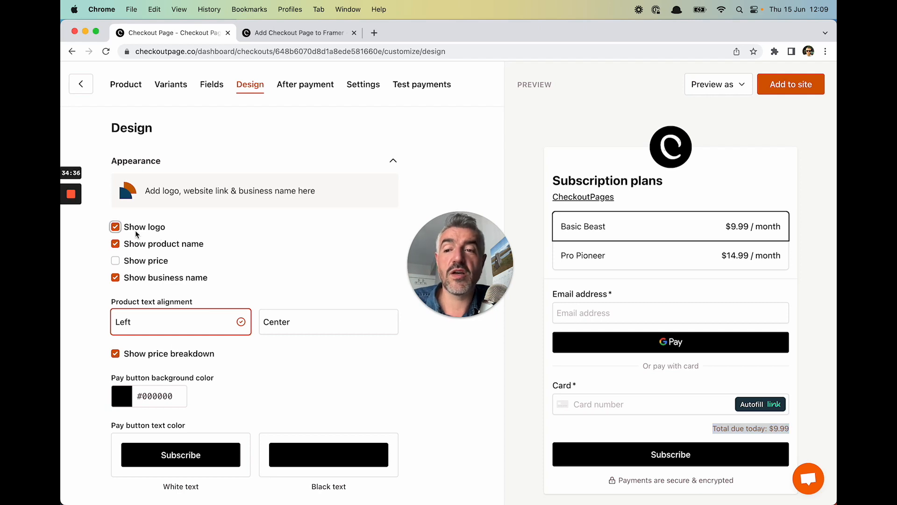
click(135, 230)
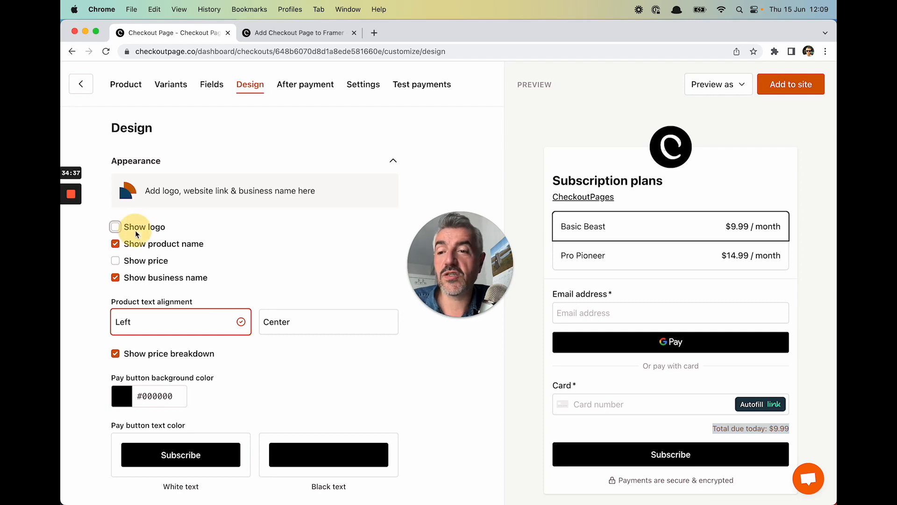
click(141, 280)
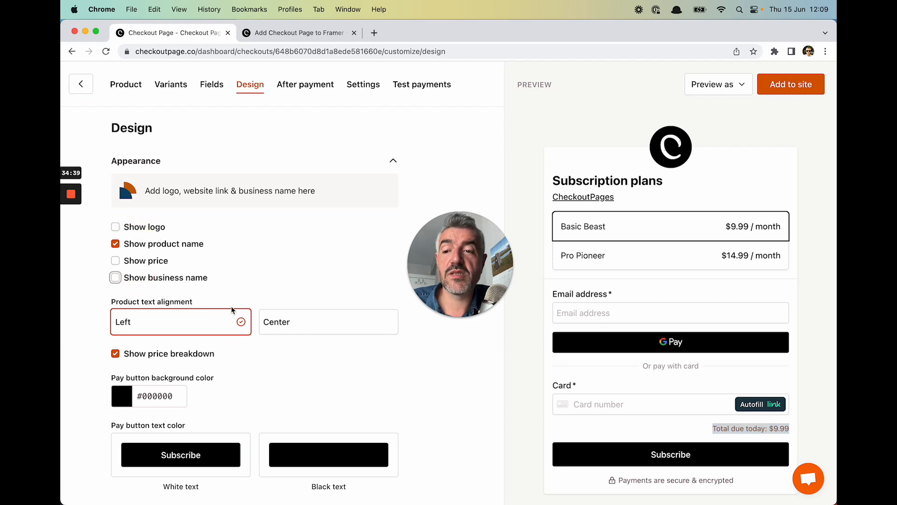
scroll(232, 310, down, 1)
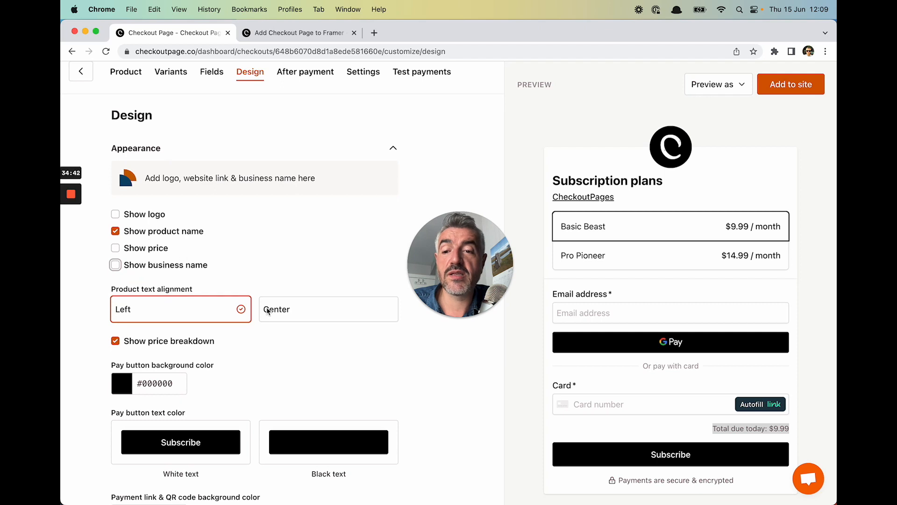
scroll(269, 311, down, 3)
click(281, 278)
Give the pay button a #de3333 background with white text, hide the secure-payment and Powered by Stripe notices, and save the design.
scroll(223, 336, down, 10)
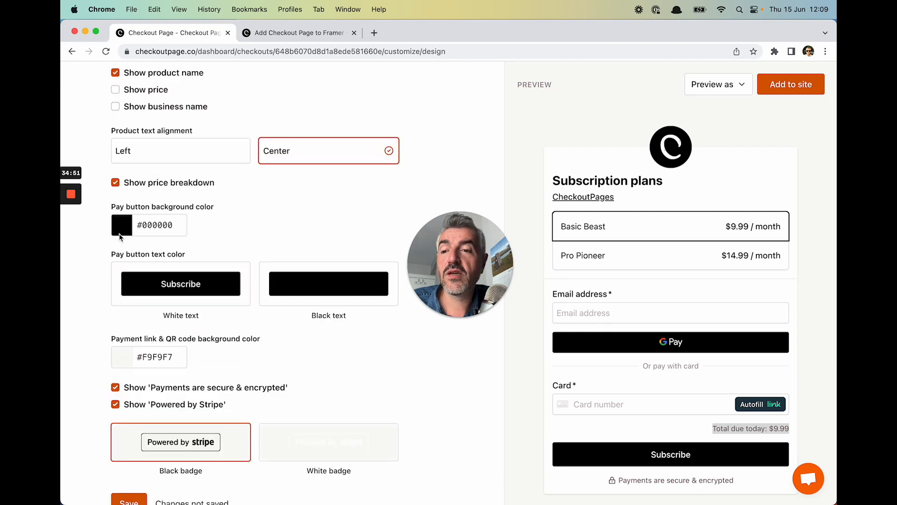
click(117, 228)
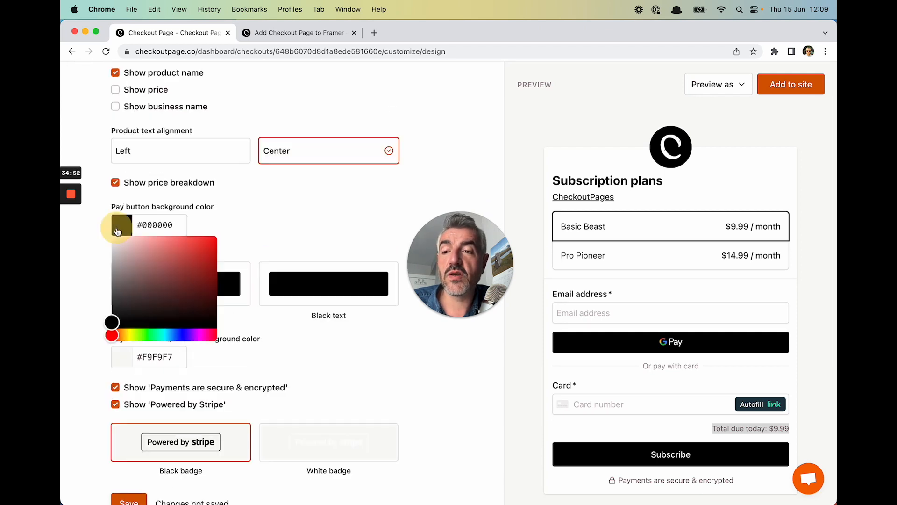
click(193, 249)
click(232, 211)
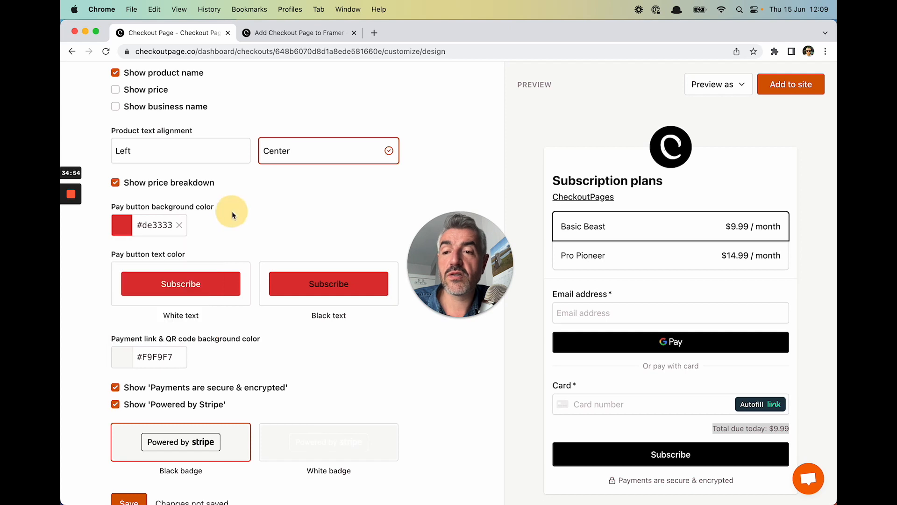
click(188, 287)
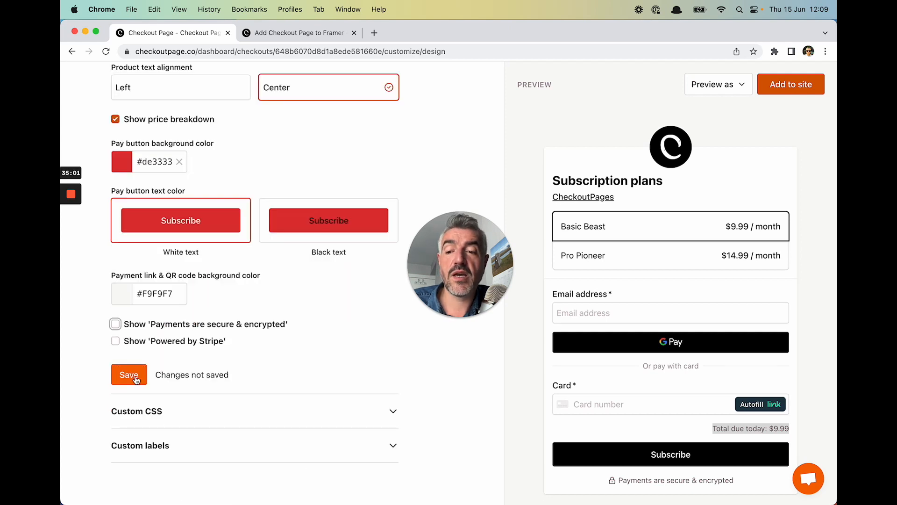
click(133, 374)
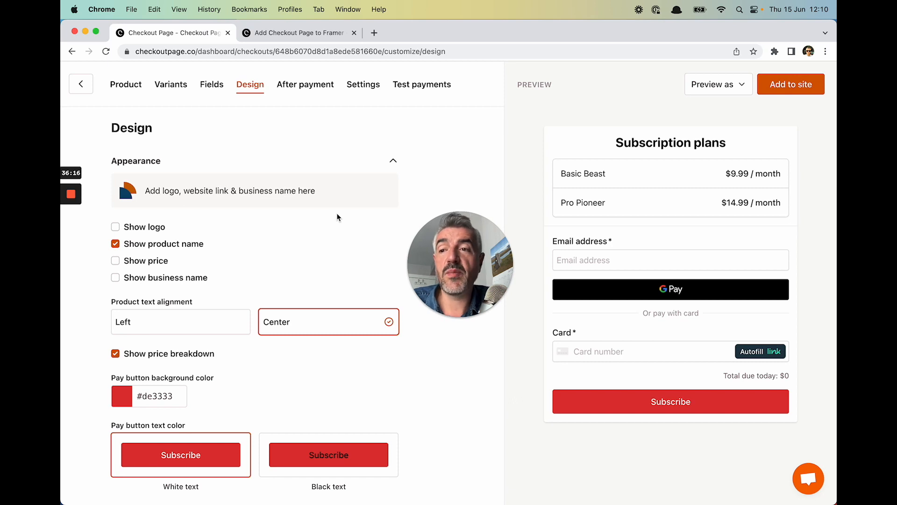
Return to the checkouts list and copy the link of the Subscription plans checkout.
click(81, 84)
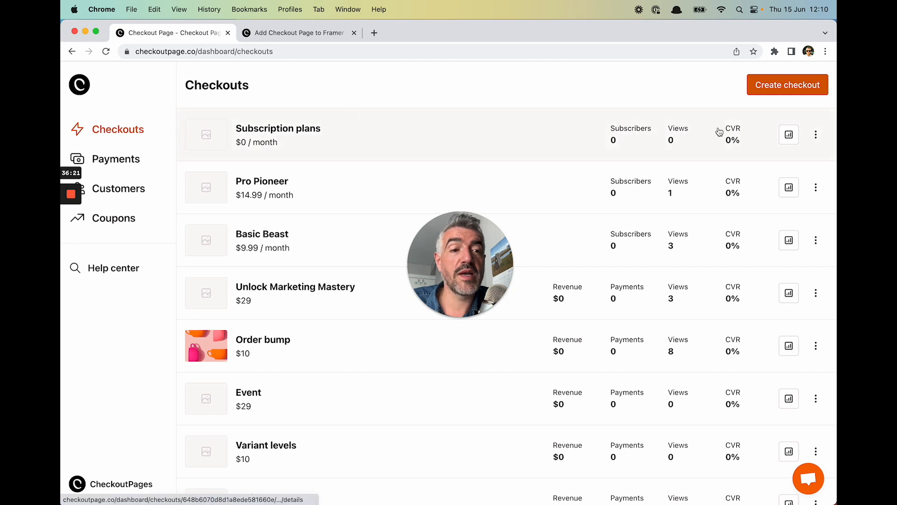
click(815, 134)
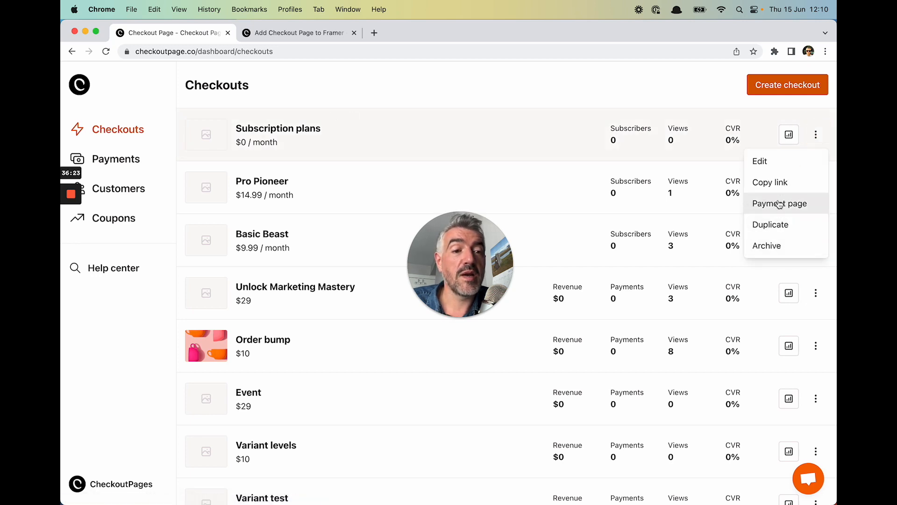
click(779, 182)
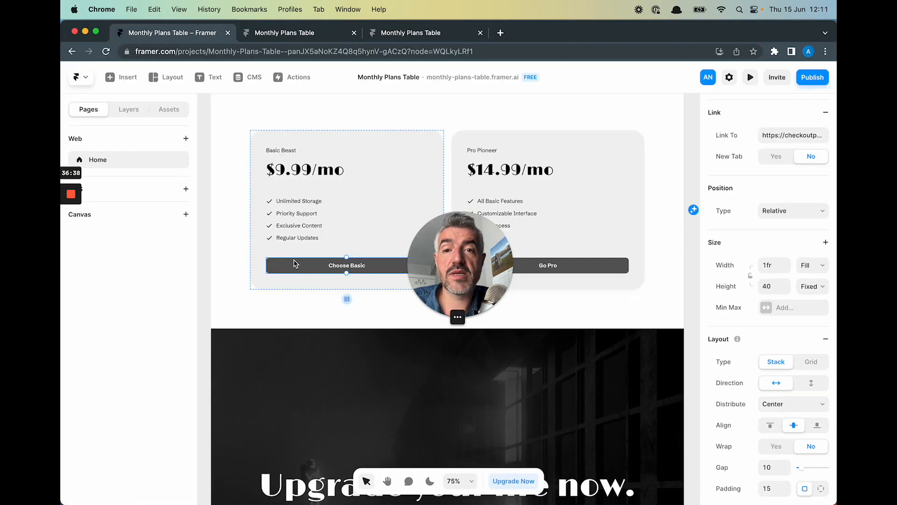
Switch to the Framer project and replace the Choose Basic button's link with the copied Subscription plans checkout link.
click(295, 264)
scroll(737, 220, up, 3)
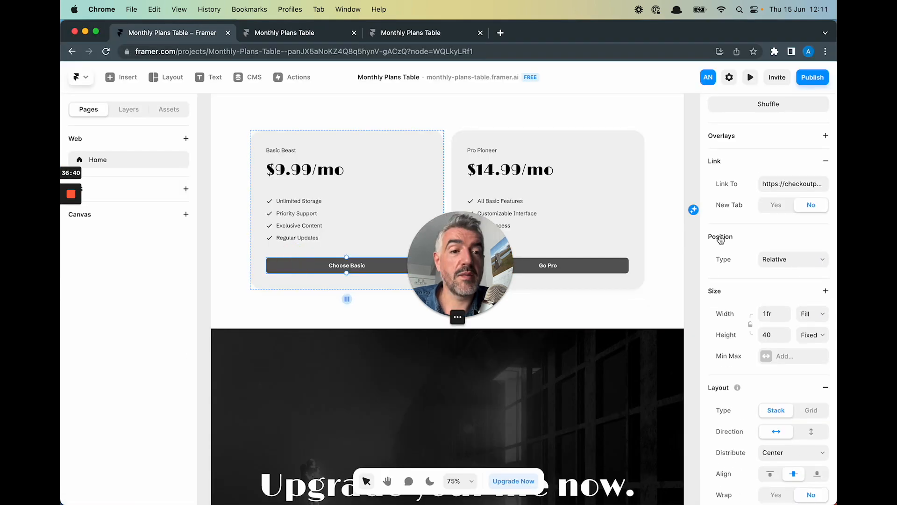
click(791, 279)
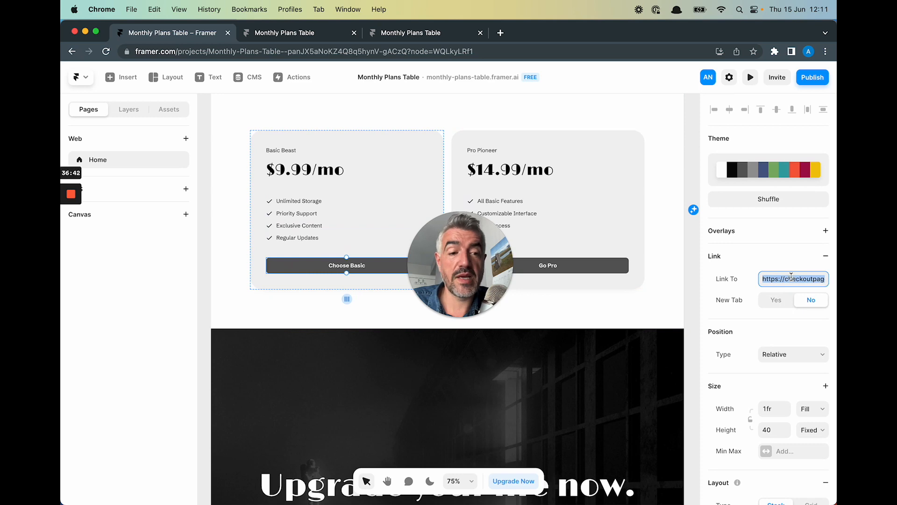
key(super+v)
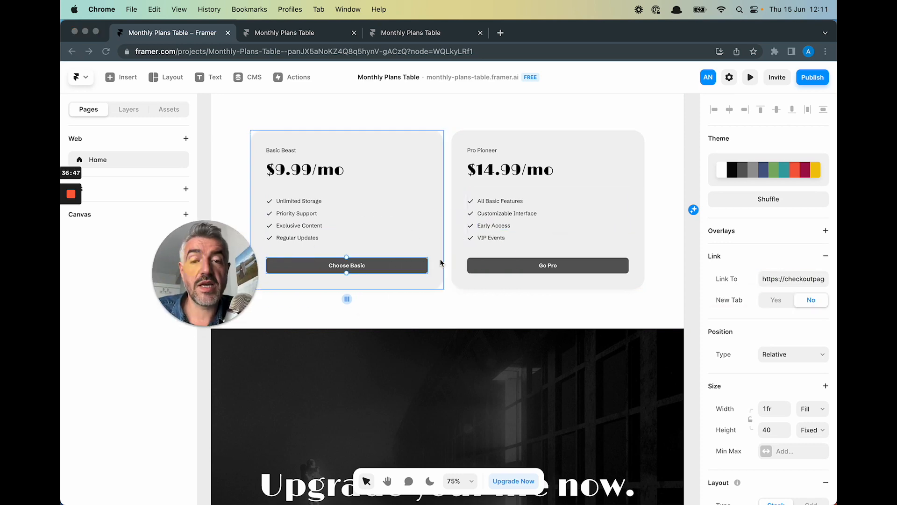
click(759, 281)
Point the Go Pro button to the same Subscription plans checkout link and publish the site update.
click(607, 265)
scroll(784, 192, up, 5)
scroll(773, 132, up, 1)
click(812, 77)
click(754, 180)
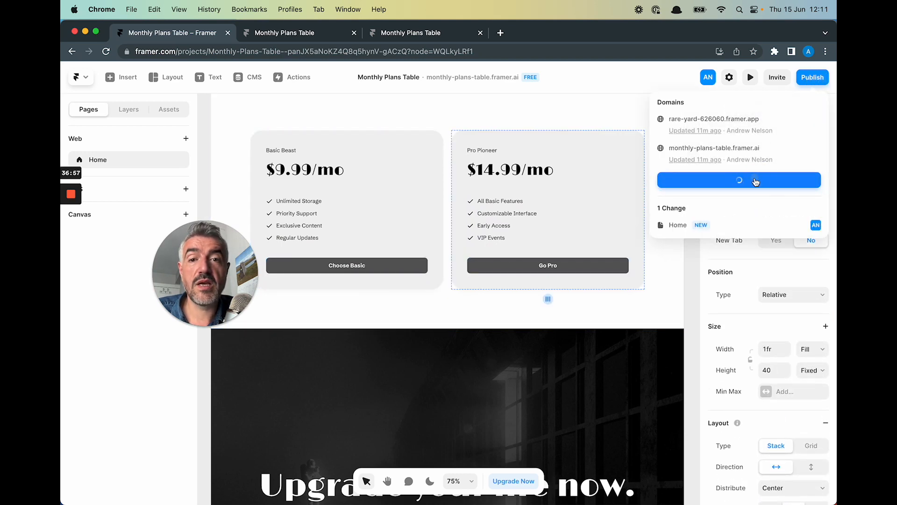
Visit the published monthly-plans-table.framer.ai site and open the checkout pop-up from the Choose Basic button.
click(721, 147)
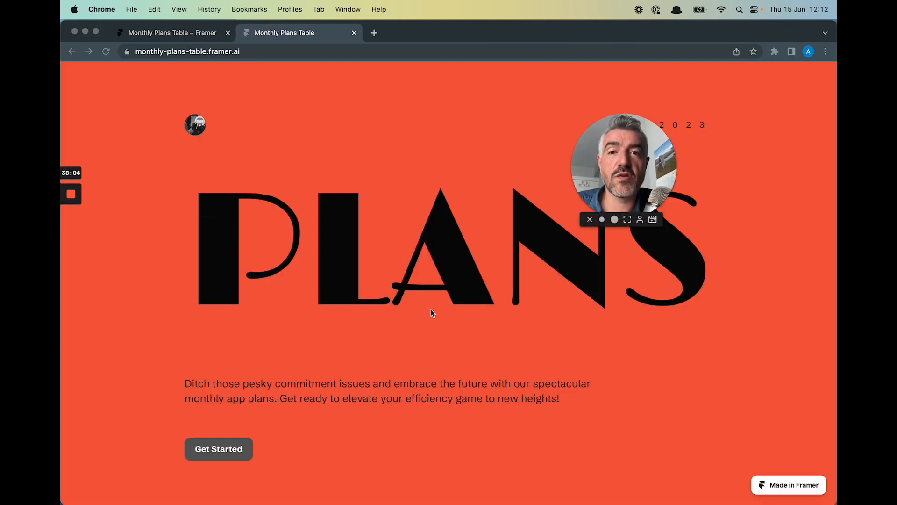
scroll(430, 310, down, 6)
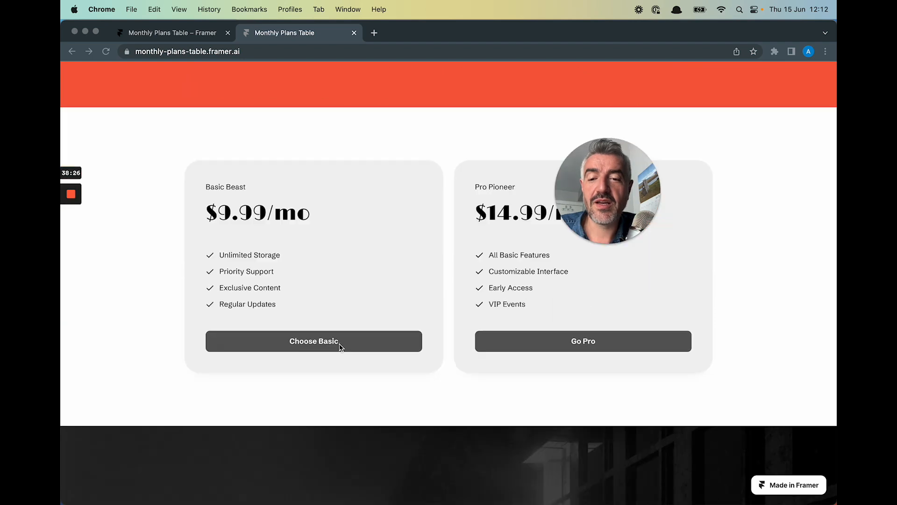
click(325, 345)
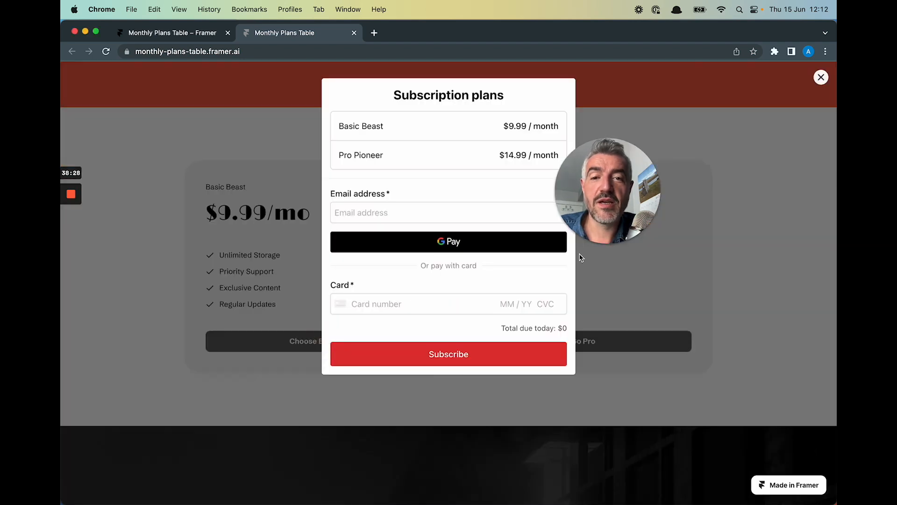
Test the pop-up by choosing Basic Beast and Pro Pioneer, fill in the customer's e-mail address, and go to the card details.
click(501, 128)
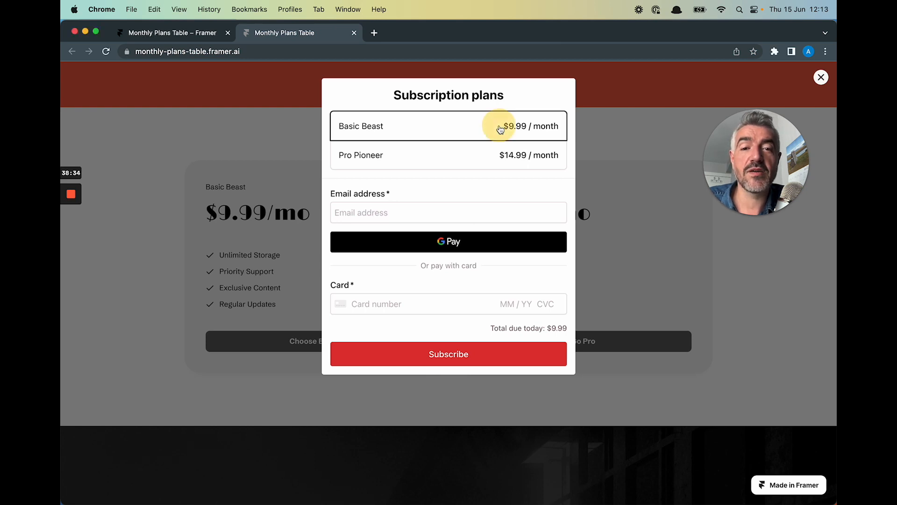
click(487, 172)
click(471, 211)
click(460, 236)
click(435, 304)
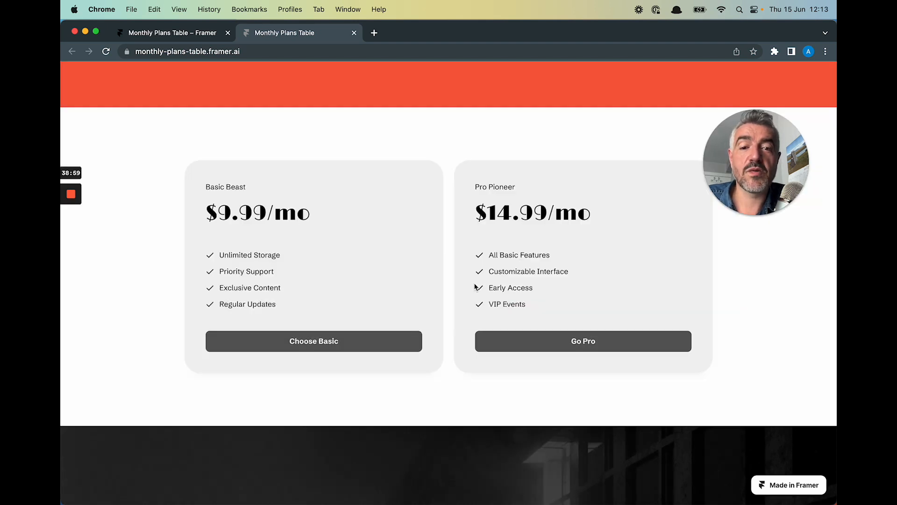
Open the checkout pop-up from the Go Pro button on the published page.
click(492, 342)
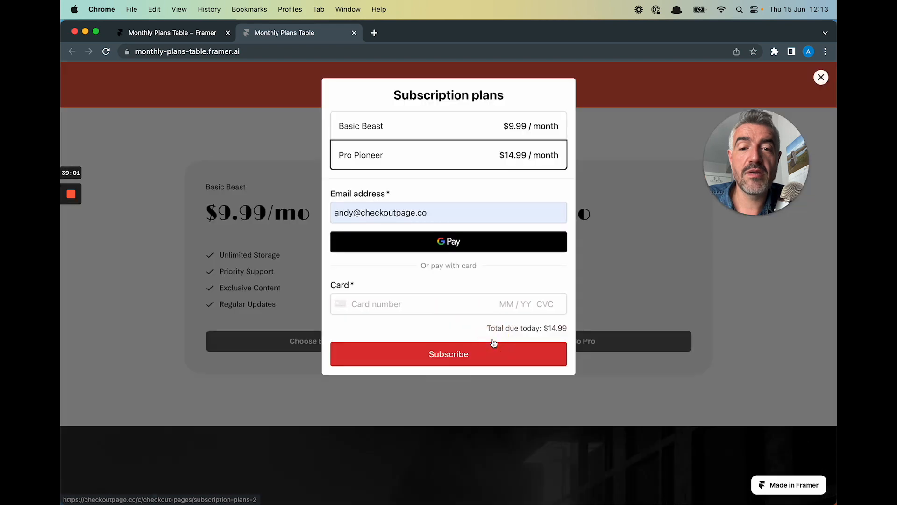